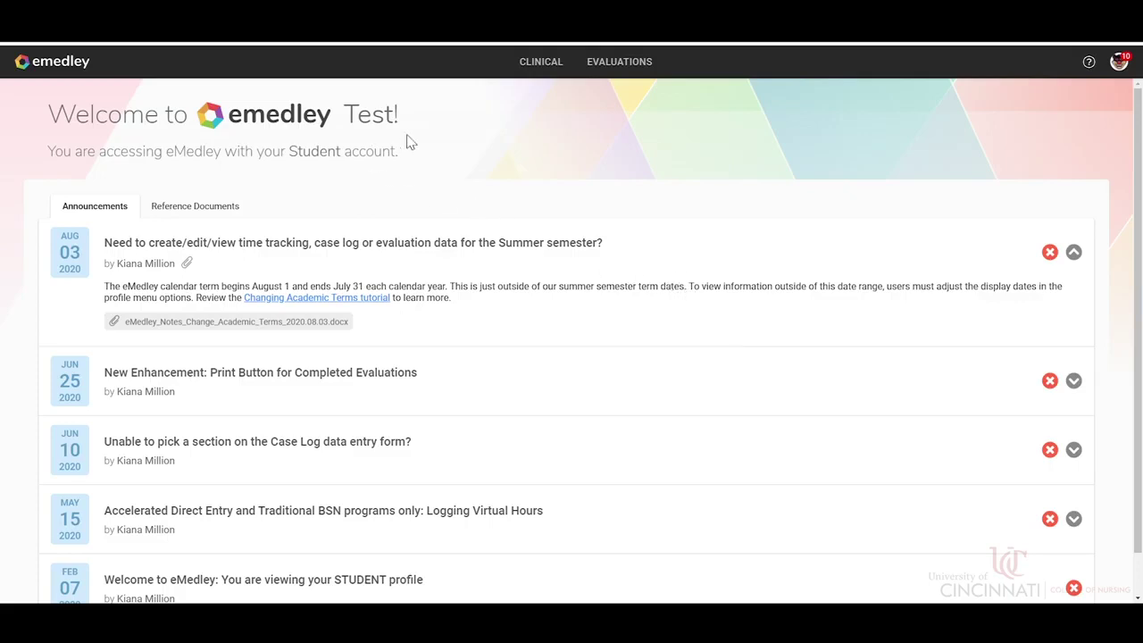
- Open the Case Logs list under eclas in the CLINICAL menu
{"action": "mouse_move", "coordinate": [539, 77]}
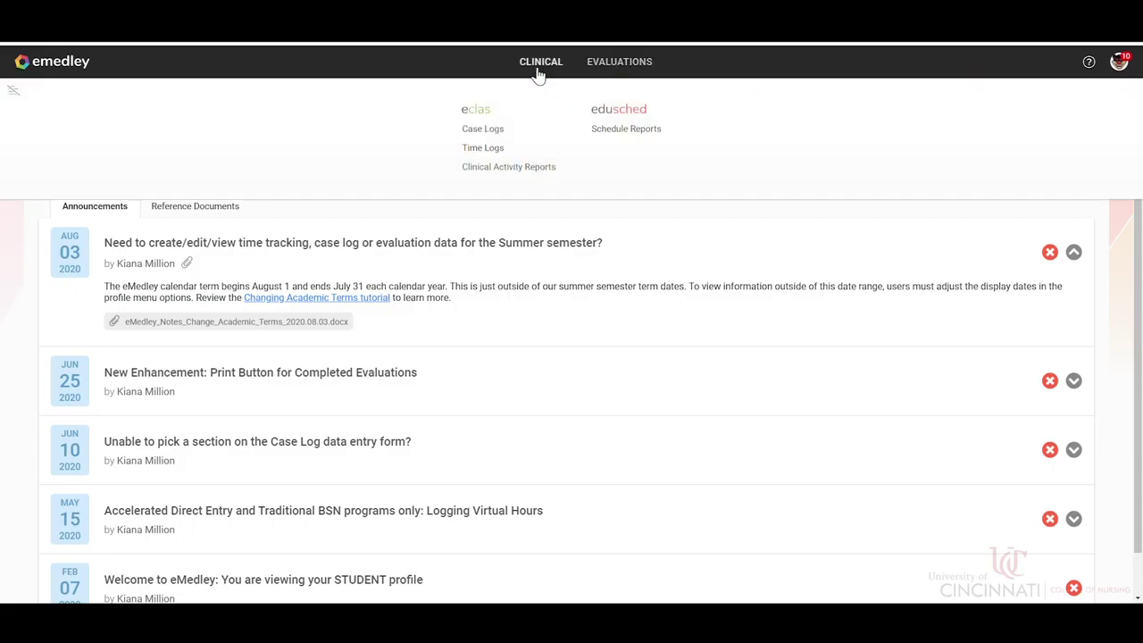
{"action": "left_click", "coordinate": [483, 130]}
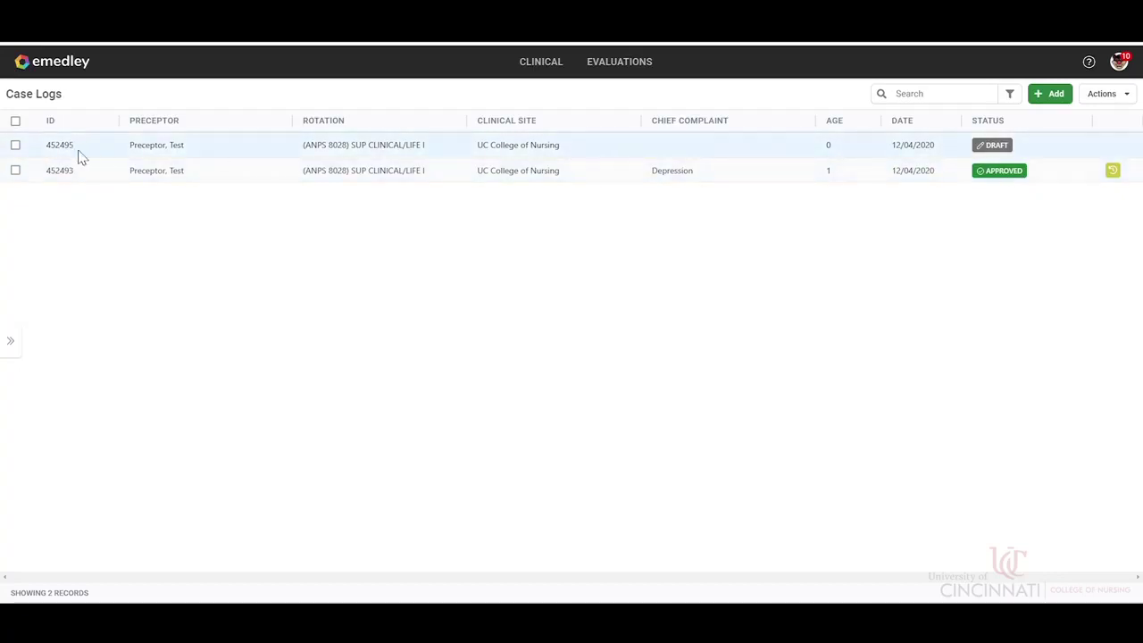
- Select the draft case log and review its Actions menu (Copy) without applying anything
{"action": "left_click", "coordinate": [15, 145]}
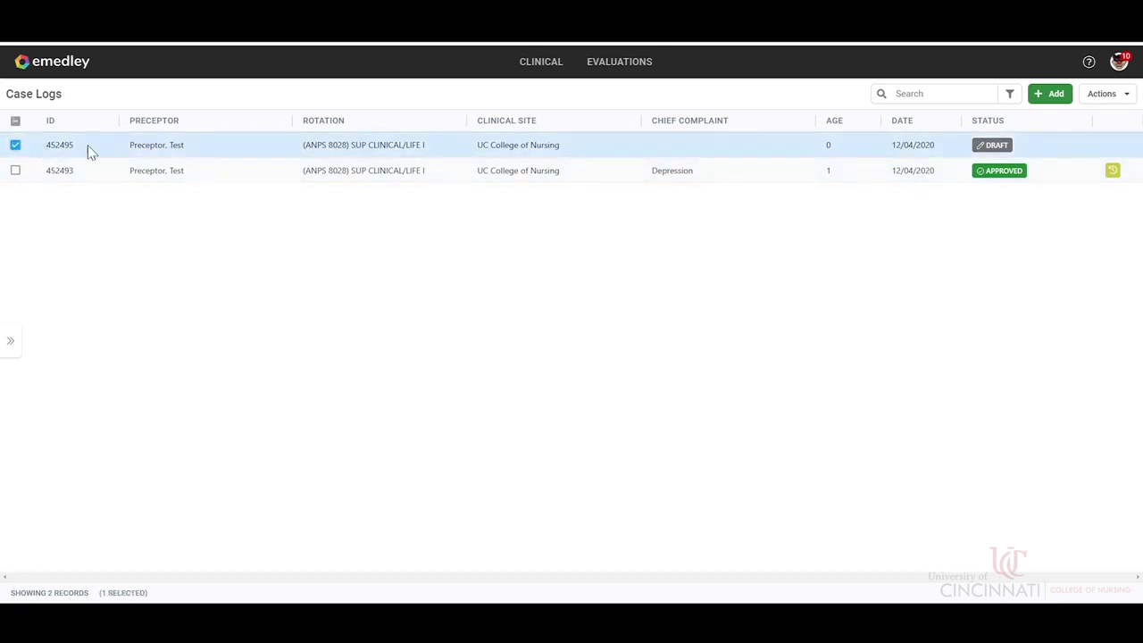
{"action": "left_click", "coordinate": [1128, 98]}
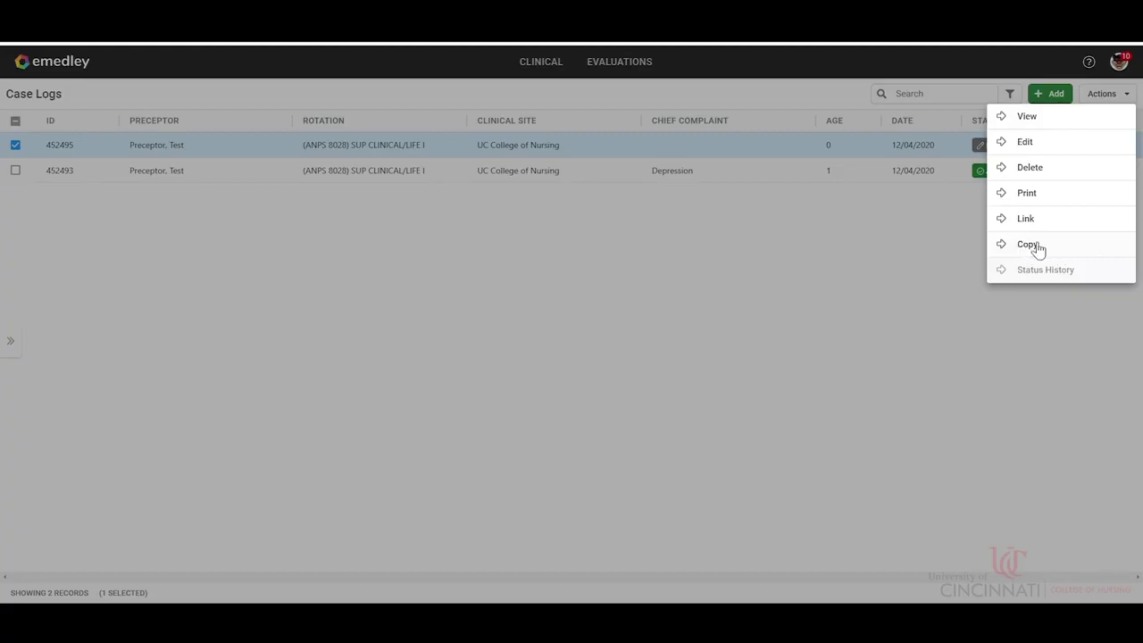
{"action": "left_click", "coordinate": [916, 248]}
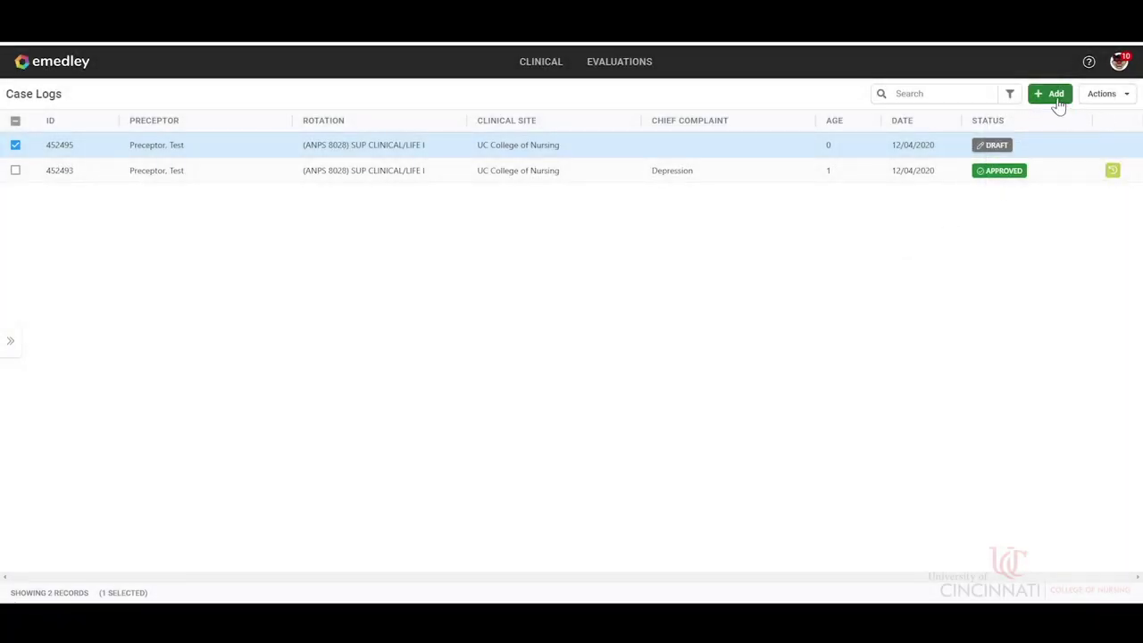
- Start a new case log with setting type Private Practice
{"action": "left_click", "coordinate": [1057, 95]}
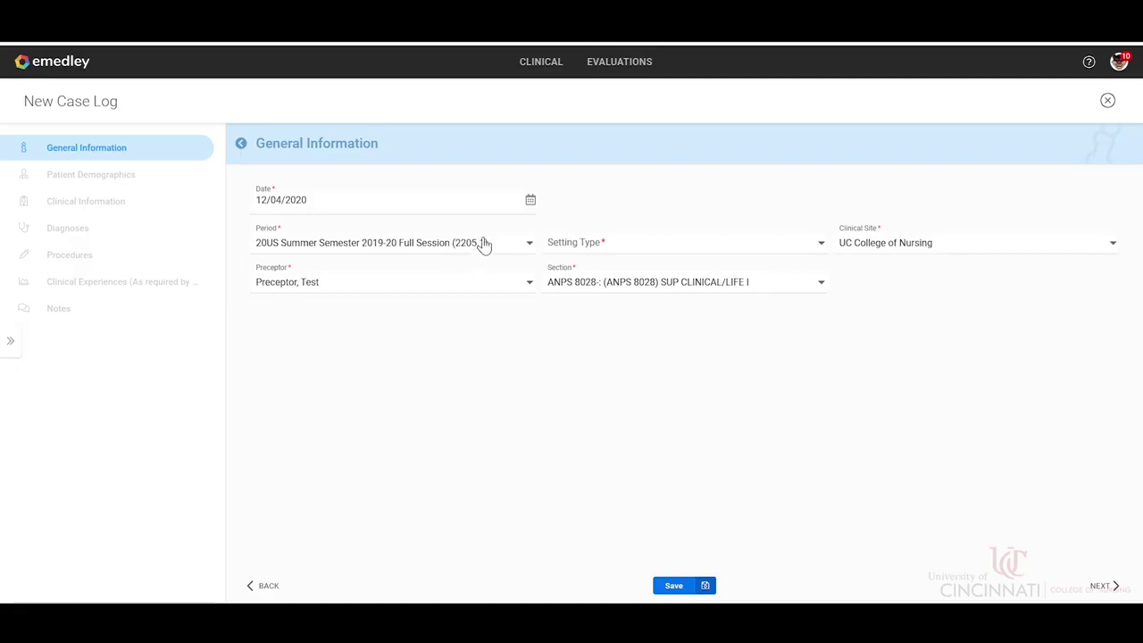
{"action": "left_click", "coordinate": [650, 253]}
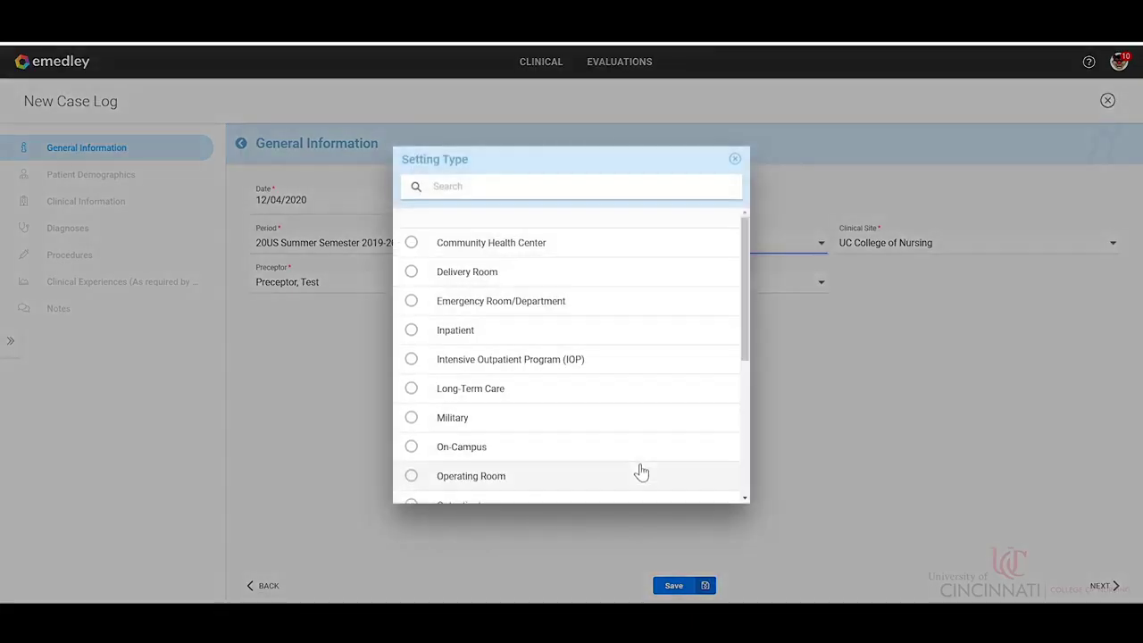
{"action": "scroll", "coordinate": [627, 443], "scroll_direction": "down", "scroll_amount": 1}
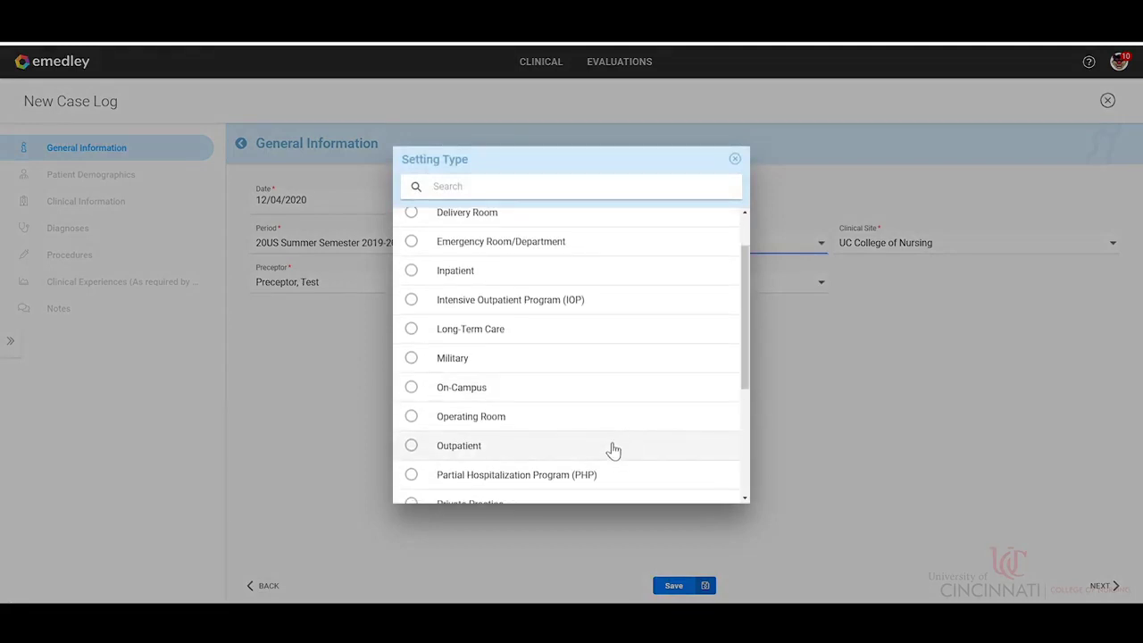
{"action": "scroll", "coordinate": [616, 444], "scroll_direction": "down", "scroll_amount": 3}
{"action": "scroll", "coordinate": [614, 450], "scroll_direction": "down", "scroll_amount": 1}
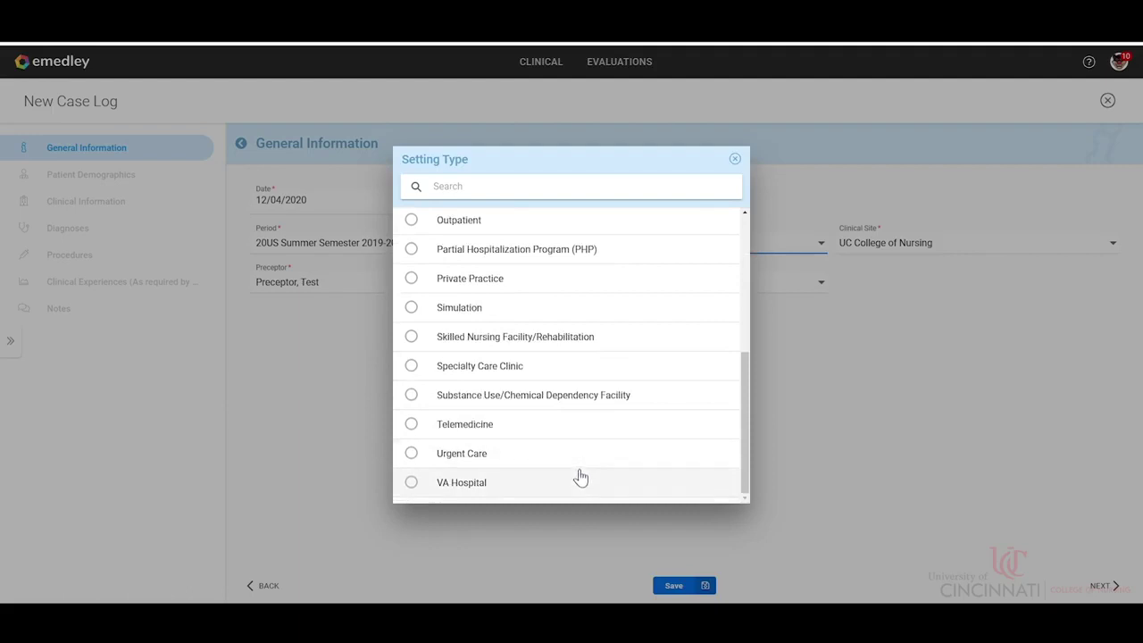
{"action": "left_click", "coordinate": [509, 280]}
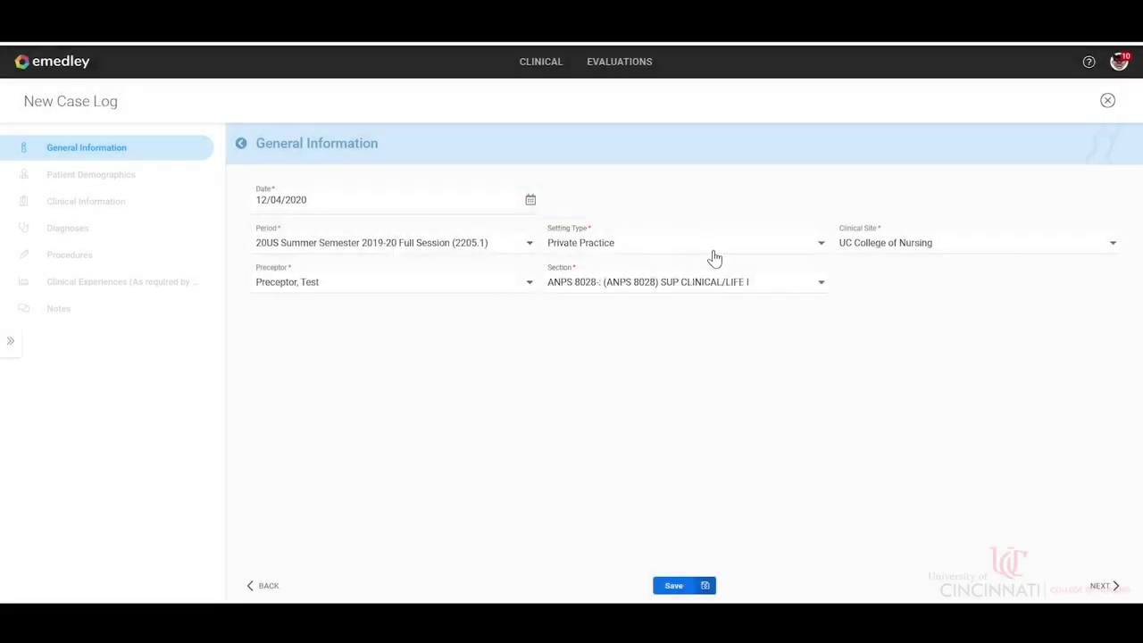
- Keep clinical site UC College of Nursing, the default preceptor and section ANPS 8028
{"action": "left_click", "coordinate": [987, 245]}
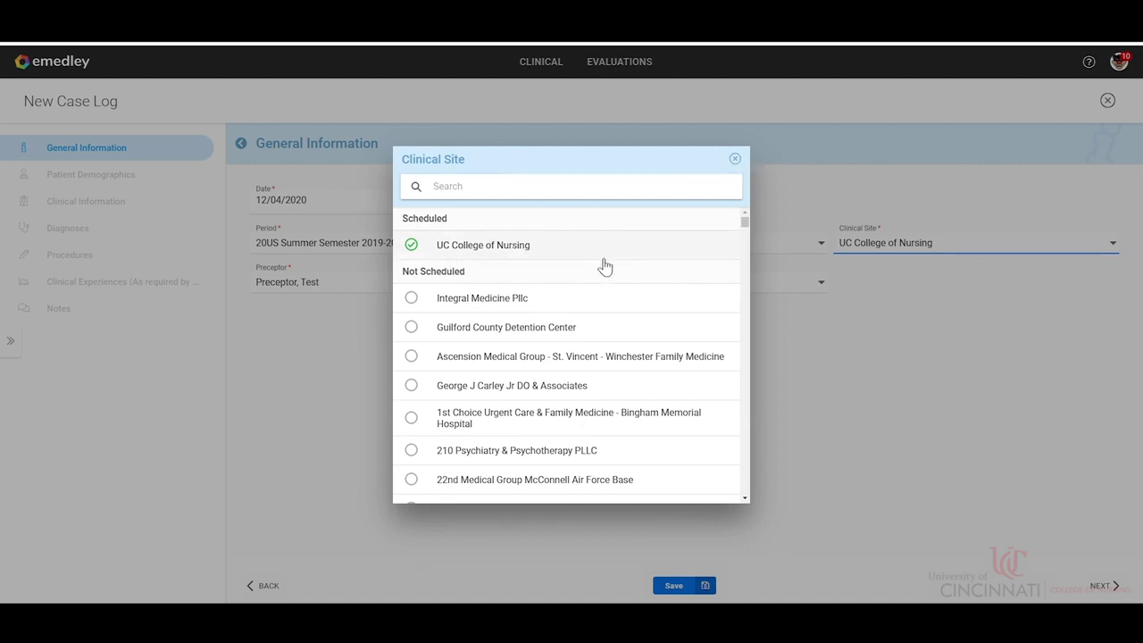
{"action": "left_click", "coordinate": [735, 160]}
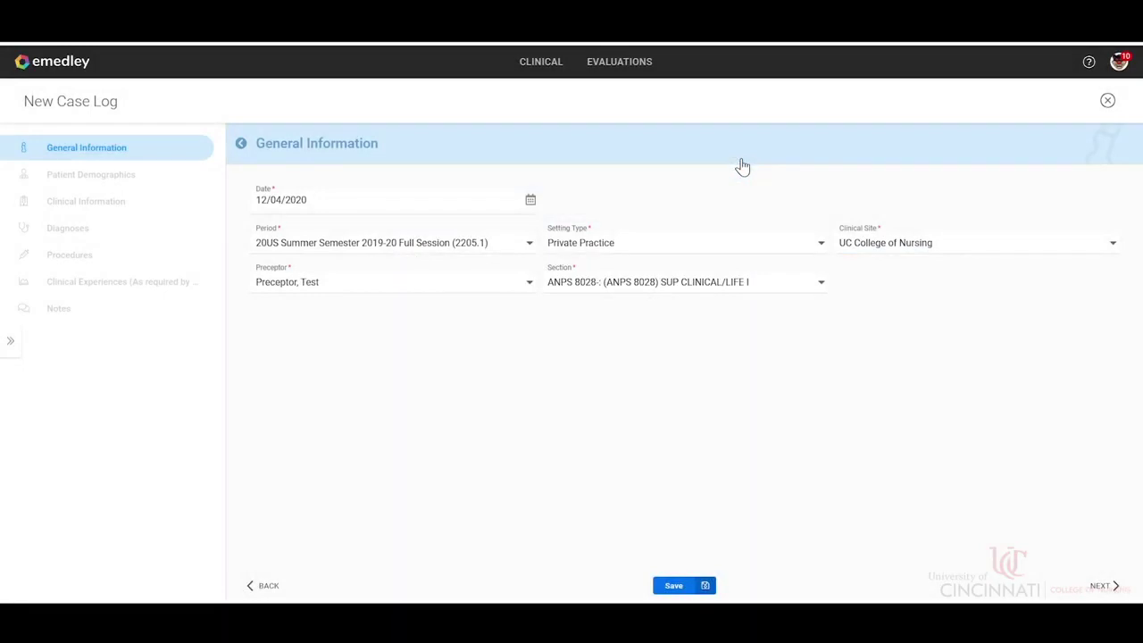
{"action": "left_click", "coordinate": [516, 284]}
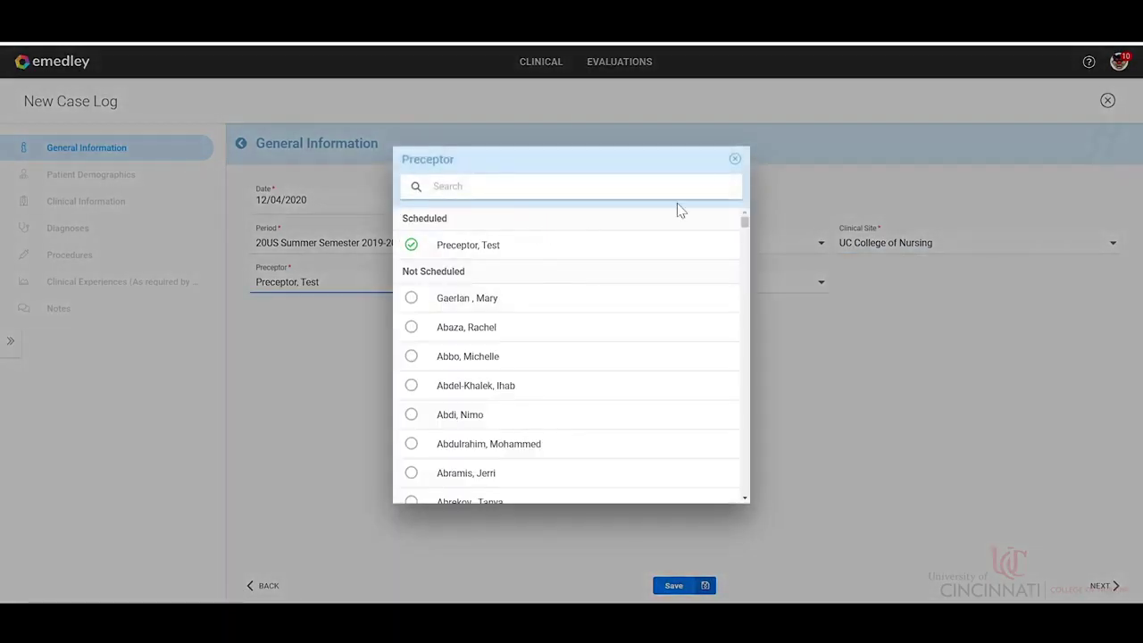
{"action": "left_click", "coordinate": [736, 160]}
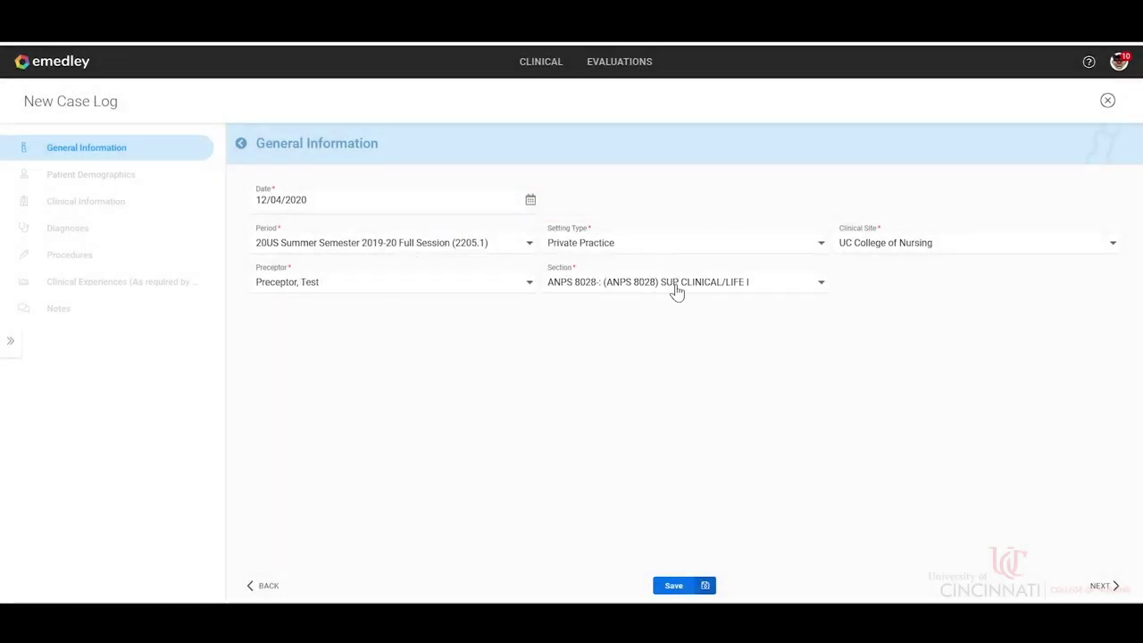
{"action": "left_click", "coordinate": [676, 287]}
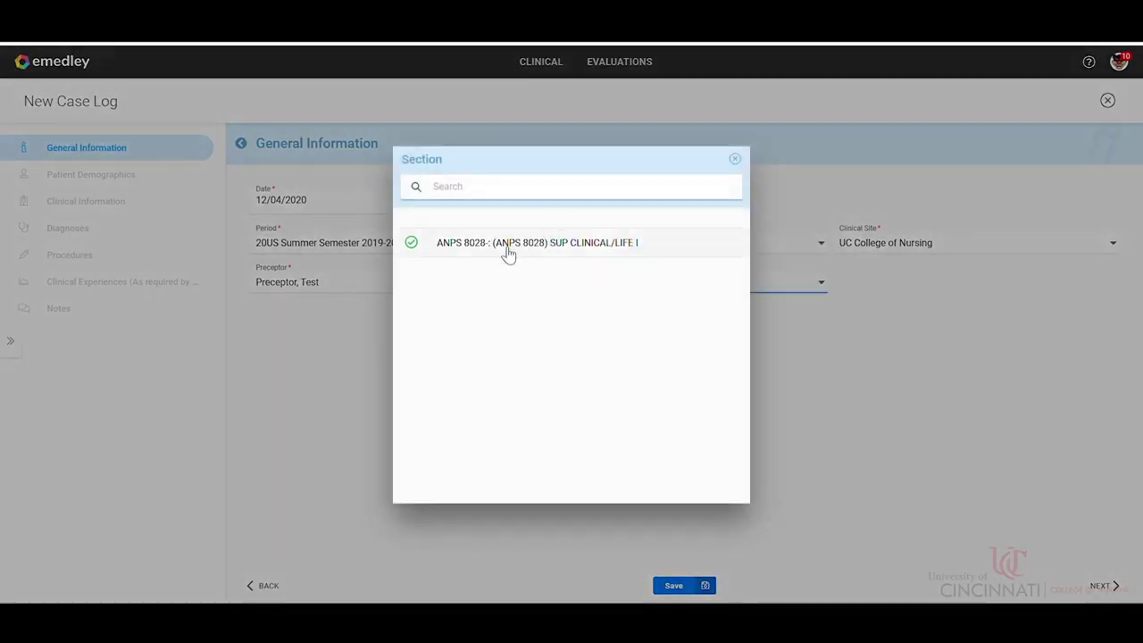
{"action": "left_click", "coordinate": [736, 160]}
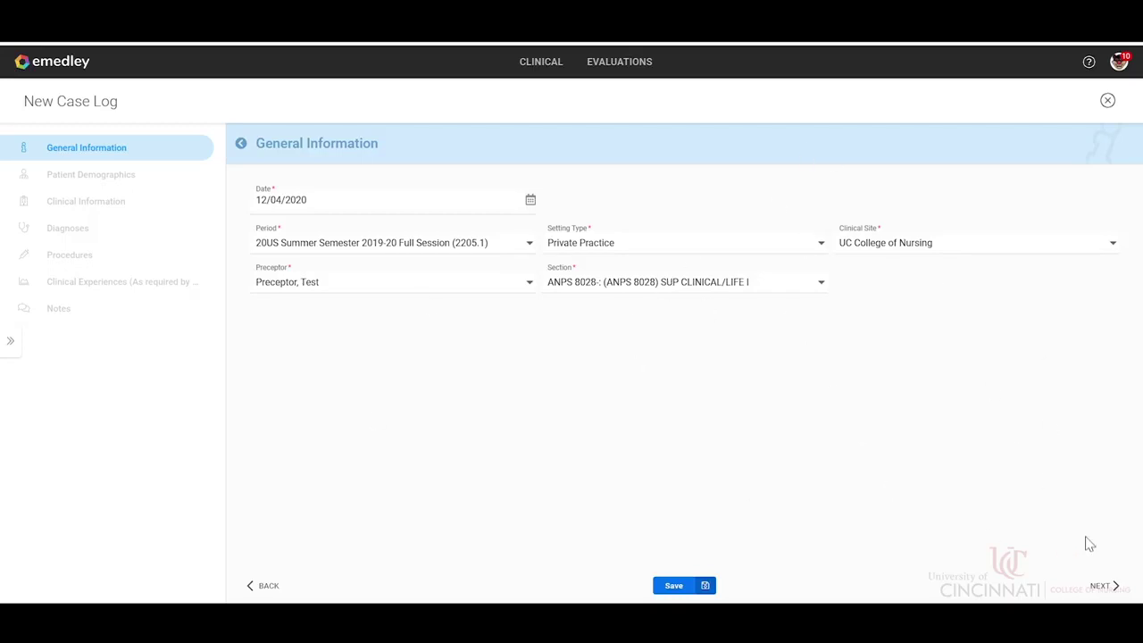
- Save general information, leave group encounter unmarked, and set patient age to 25 Years
{"action": "left_click", "coordinate": [1105, 586]}
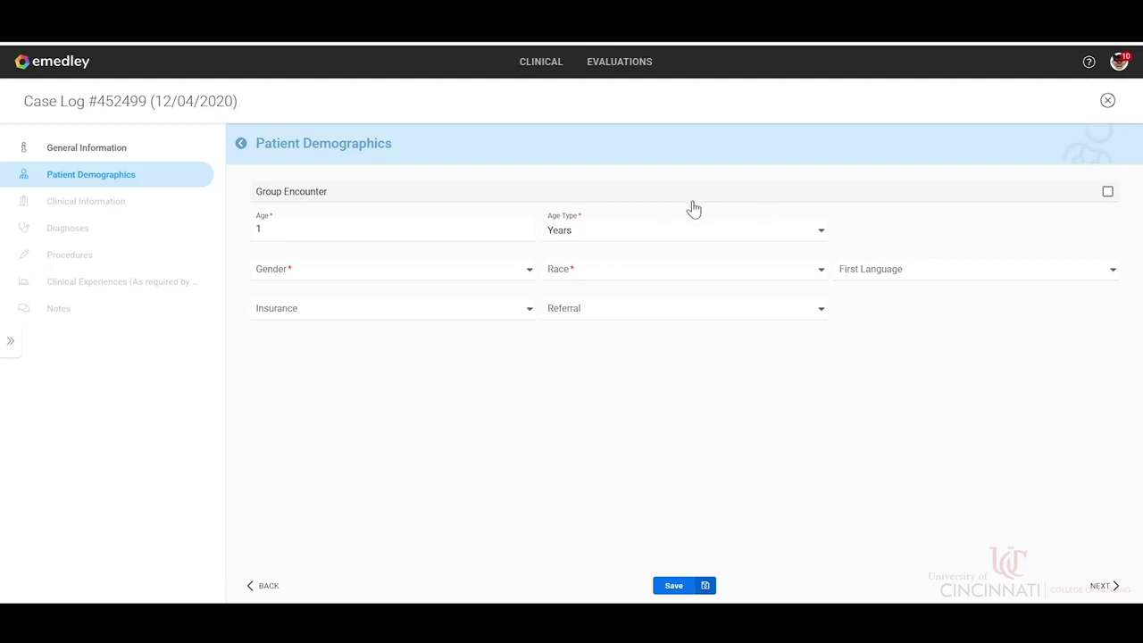
{"action": "left_click", "coordinate": [521, 191]}
{"action": "left_click", "coordinate": [1116, 198]}
{"action": "left_click", "coordinate": [305, 233]}
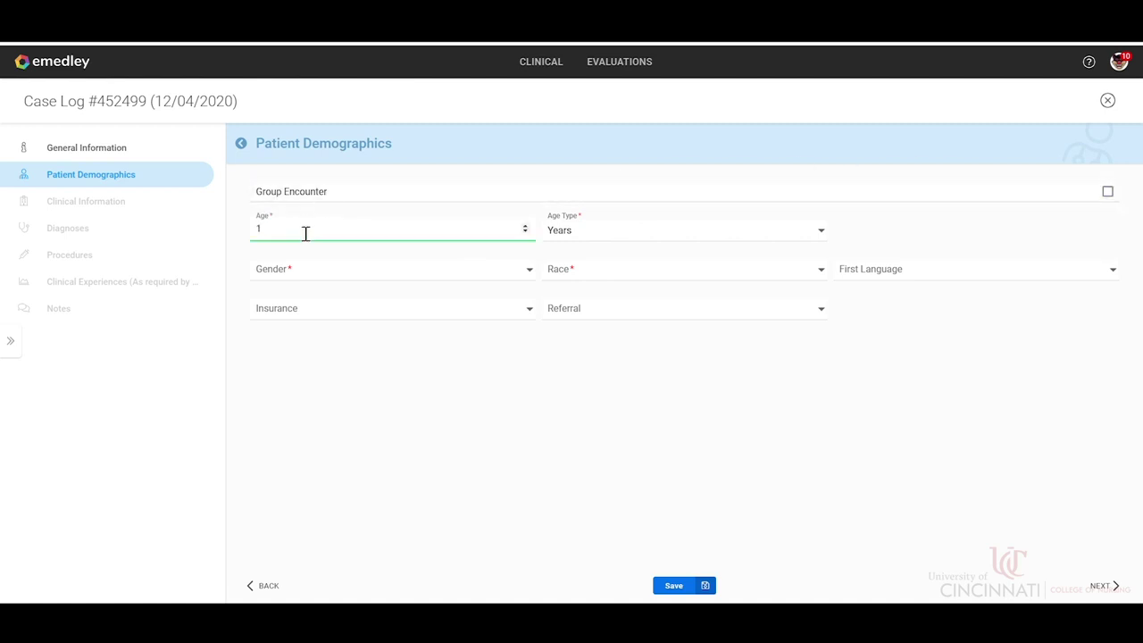
{"action": "key", "text": "BackSpace"}
{"action": "type", "text": "25"}
{"action": "left_click", "coordinate": [703, 239]}
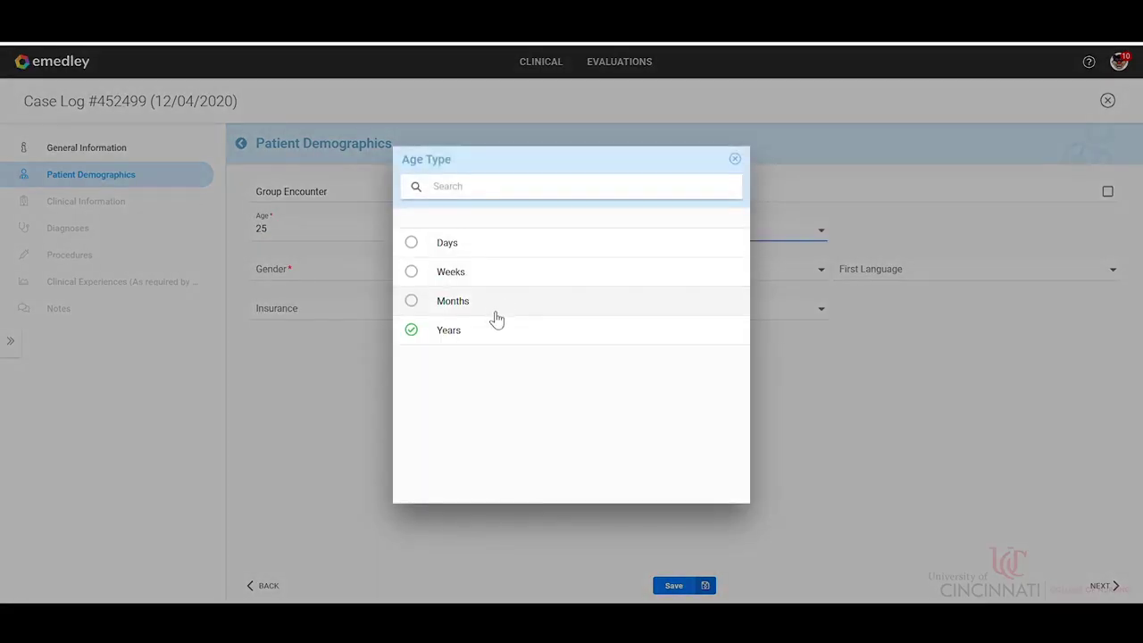
{"action": "left_click", "coordinate": [736, 159]}
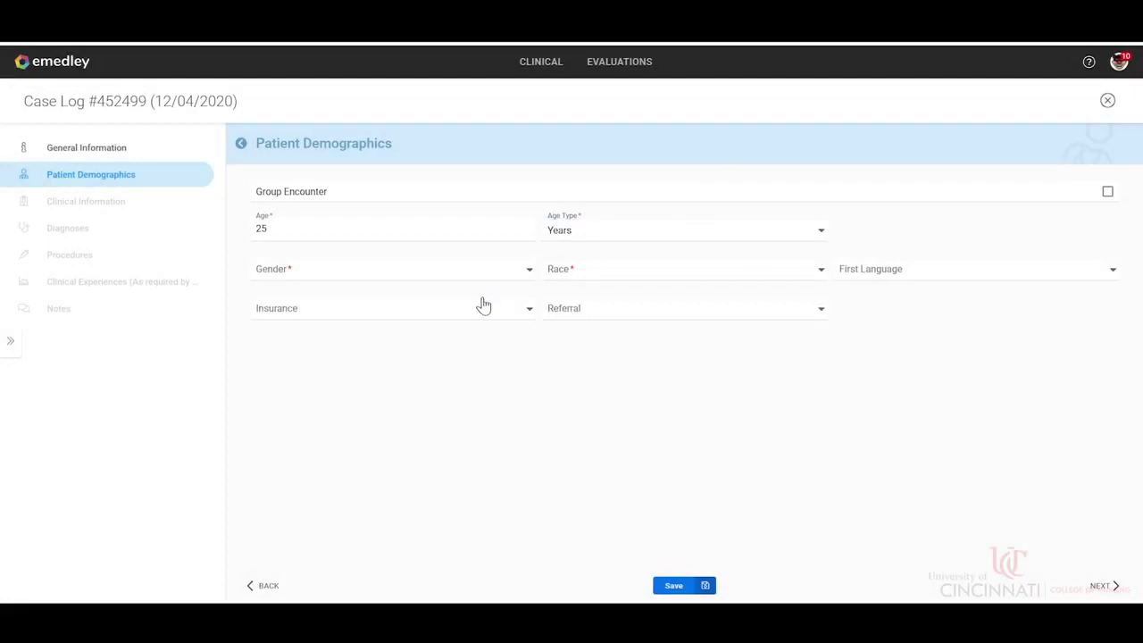
- Set gender Male and race Hispanic, leave language and insurance unset, and save demographics
{"action": "left_click", "coordinate": [438, 275]}
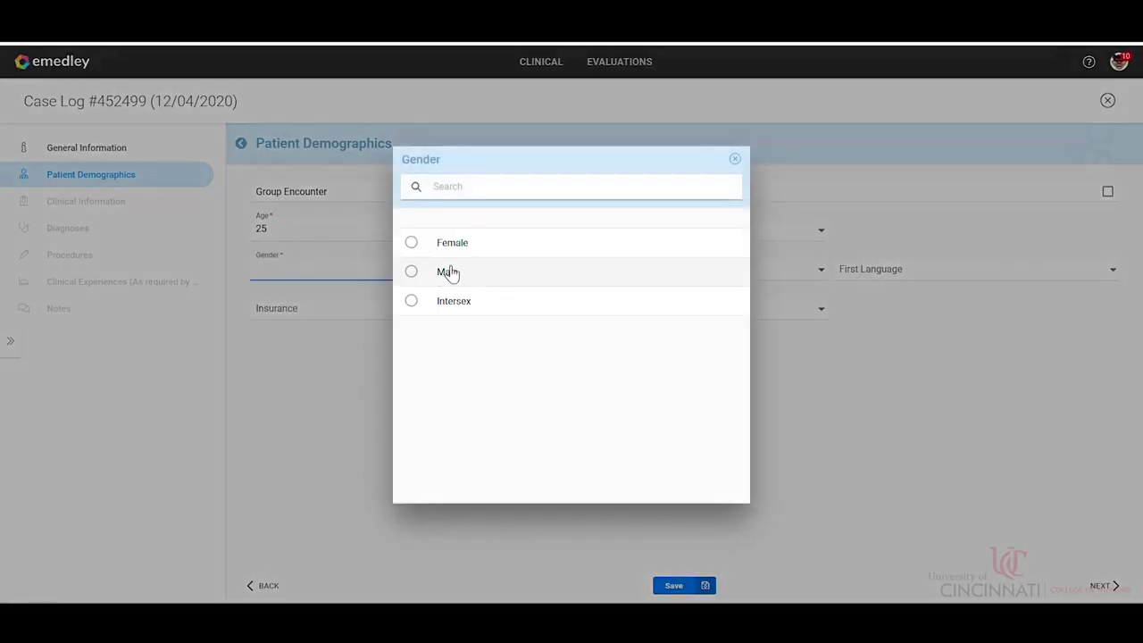
{"action": "left_click", "coordinate": [448, 273]}
{"action": "left_click", "coordinate": [620, 274]}
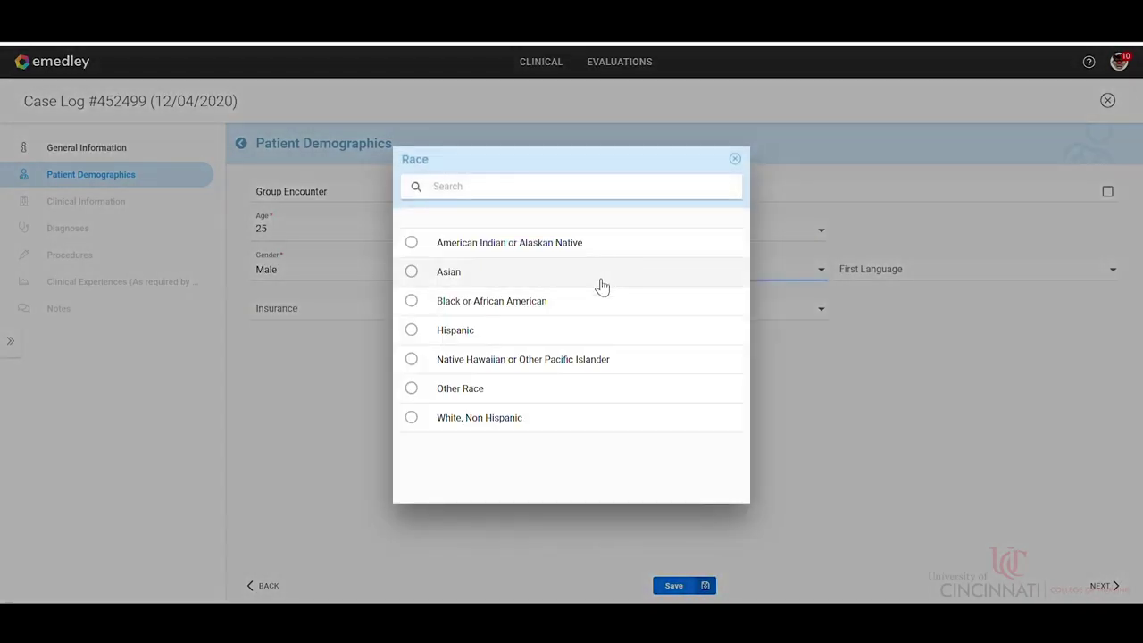
{"action": "left_click", "coordinate": [576, 330]}
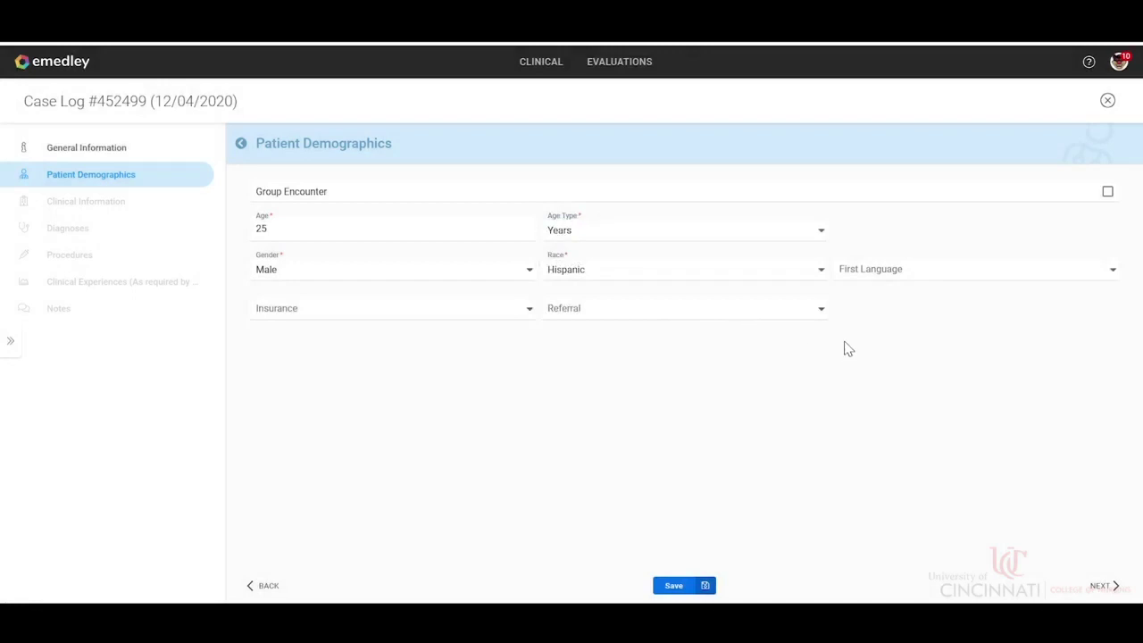
{"action": "left_click", "coordinate": [896, 273]}
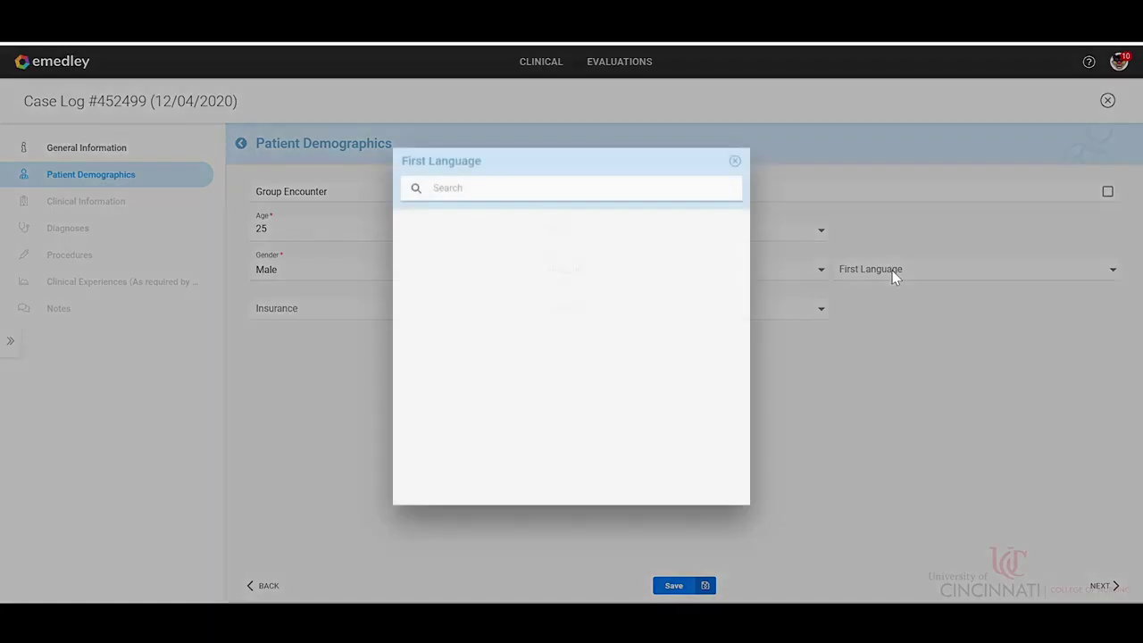
{"action": "left_click", "coordinate": [735, 159]}
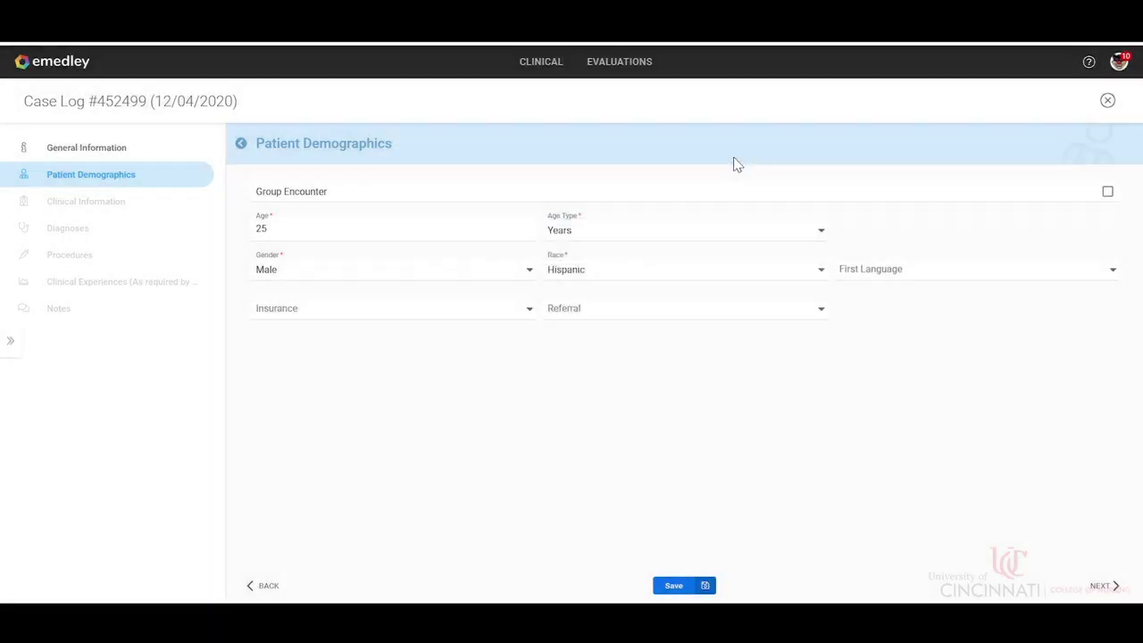
{"action": "left_click", "coordinate": [470, 318]}
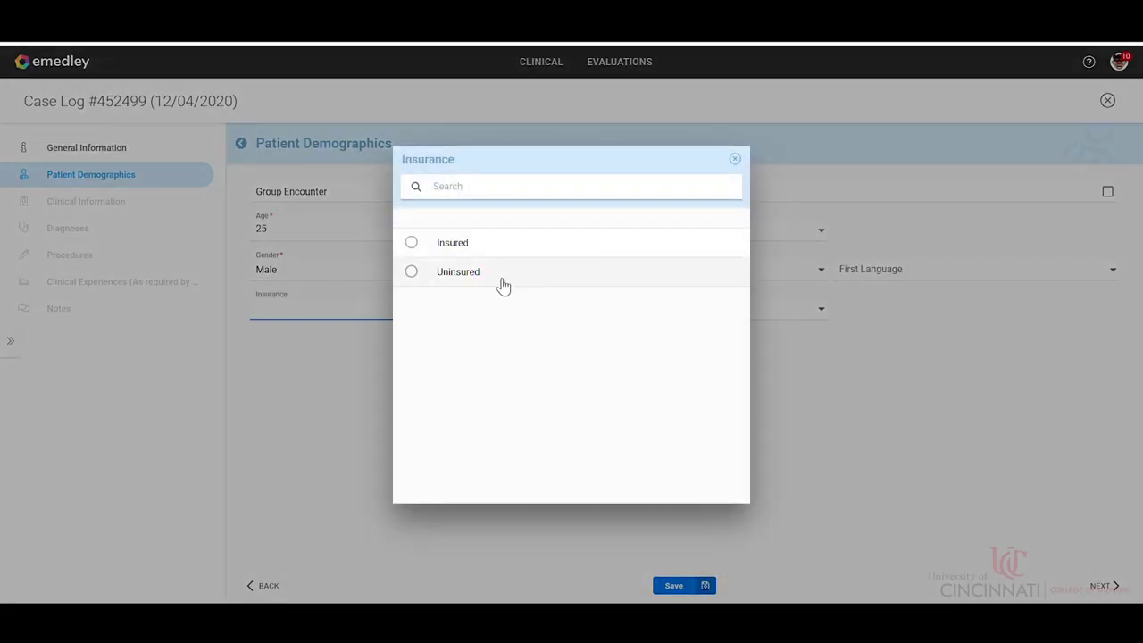
{"action": "left_click", "coordinate": [734, 162]}
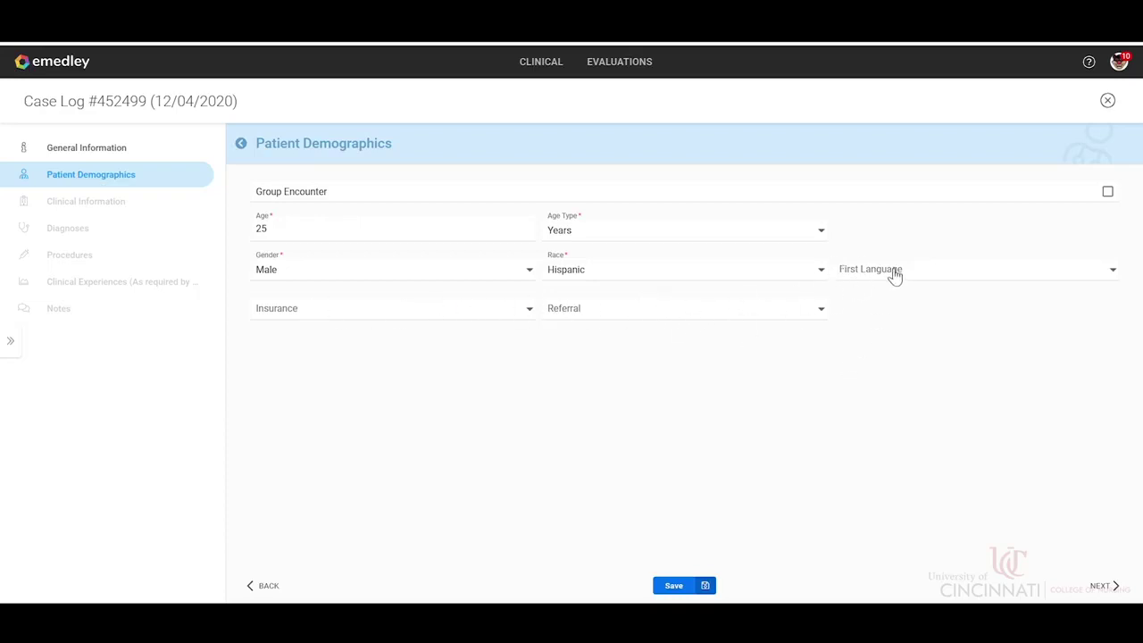
{"action": "left_click", "coordinate": [1102, 587]}
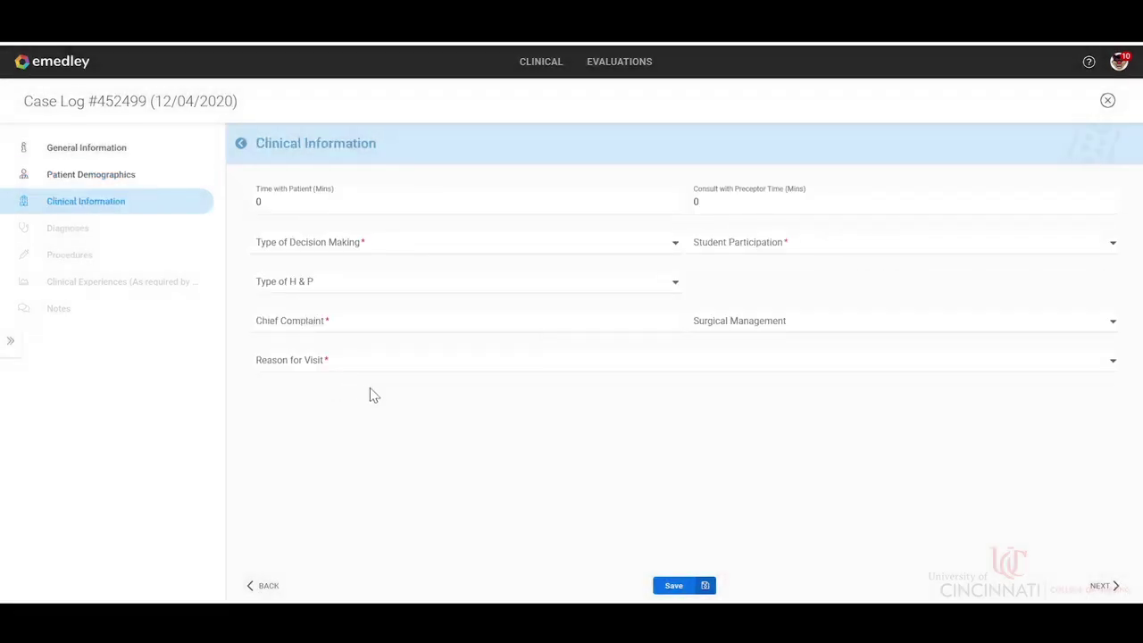
- Set decision making Medium Complexity, student participation Performed, and H & P type Detailed
{"action": "left_click", "coordinate": [552, 250]}
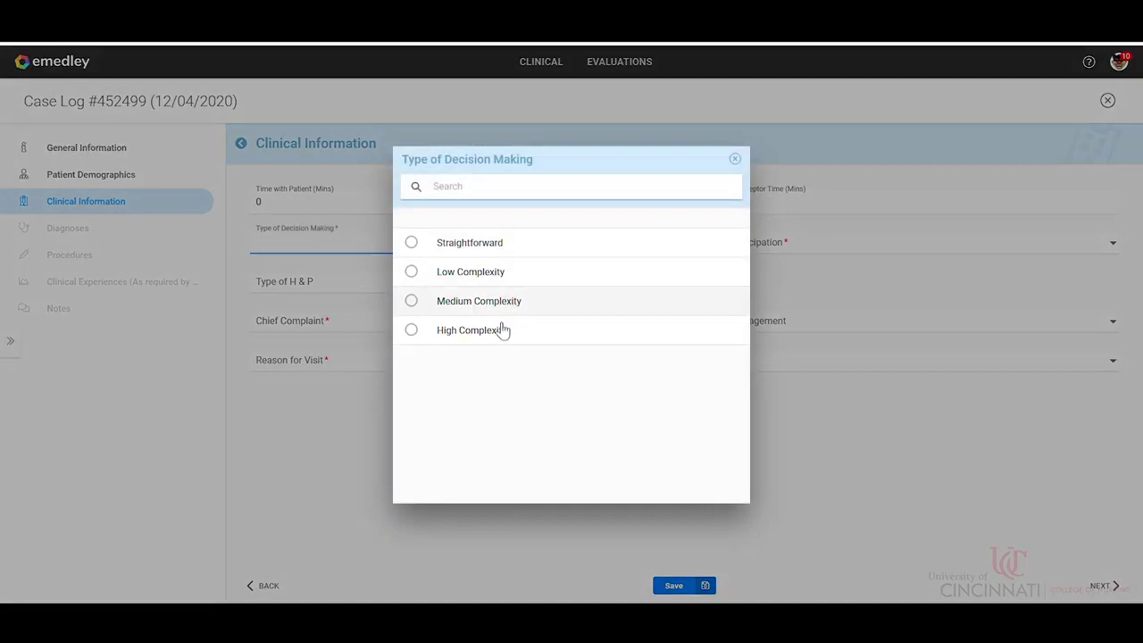
{"action": "left_click", "coordinate": [475, 305]}
{"action": "left_click", "coordinate": [763, 243]}
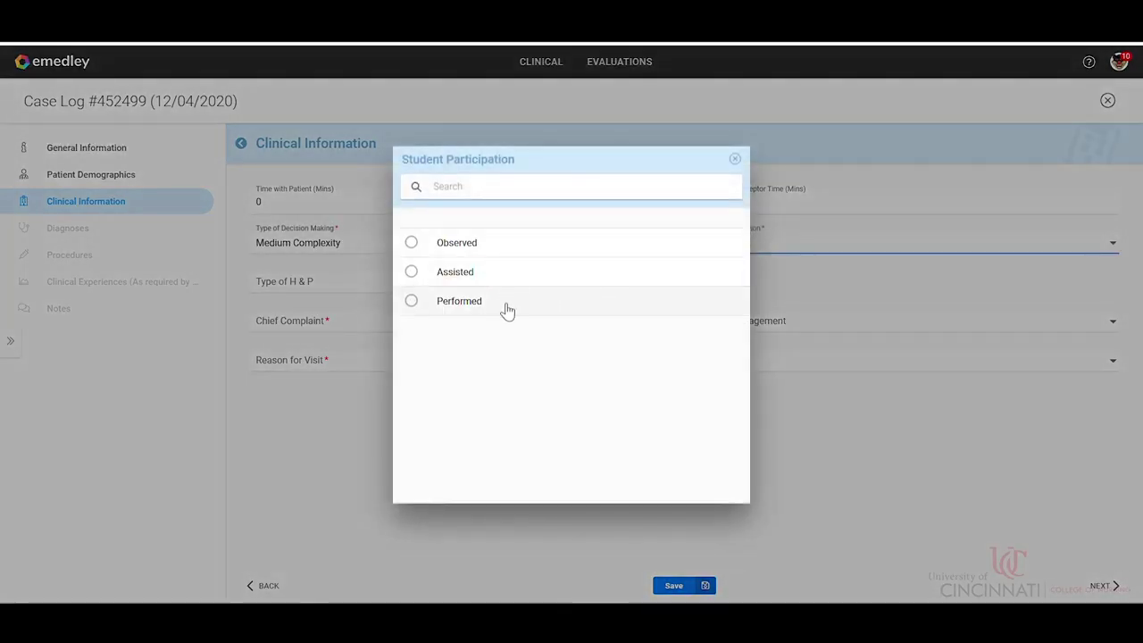
{"action": "left_click", "coordinate": [506, 310]}
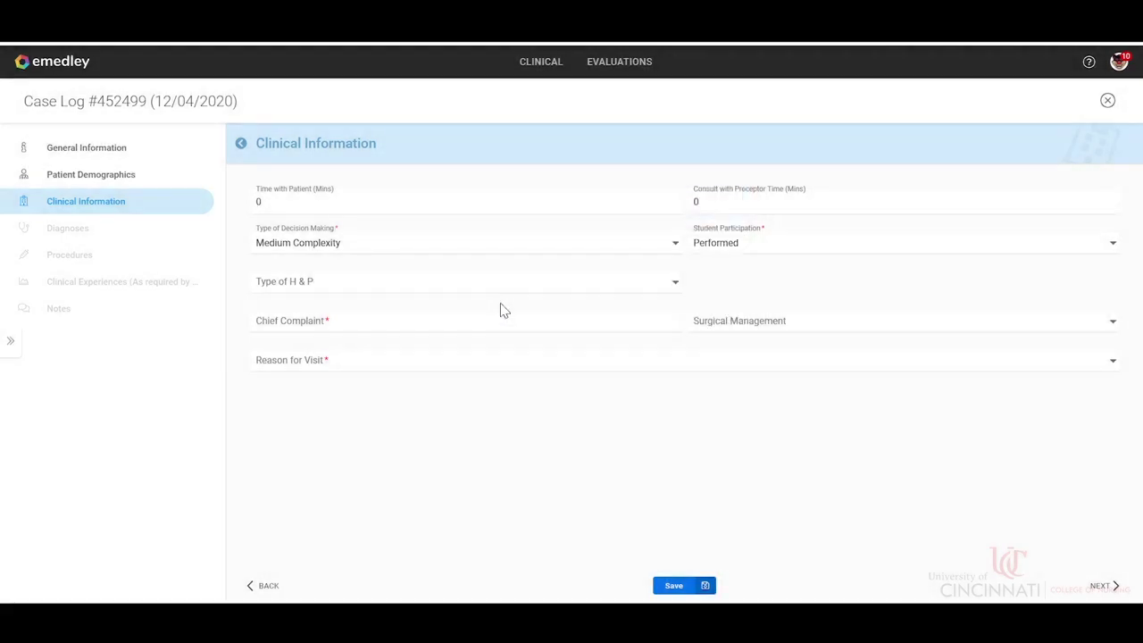
{"action": "left_click", "coordinate": [783, 251]}
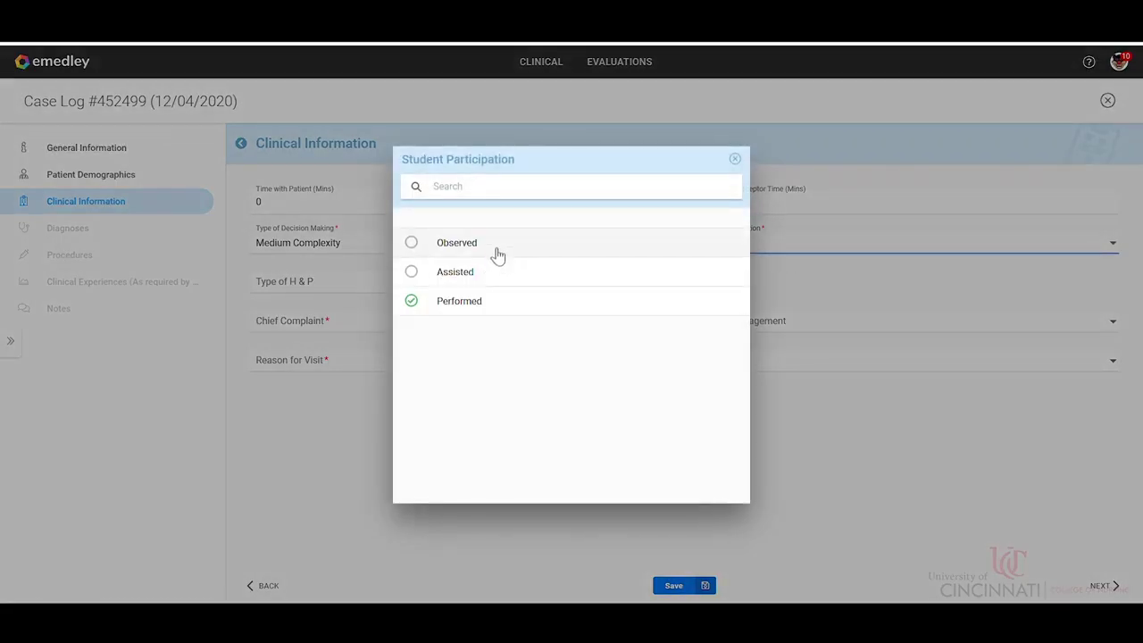
{"action": "left_click", "coordinate": [734, 161]}
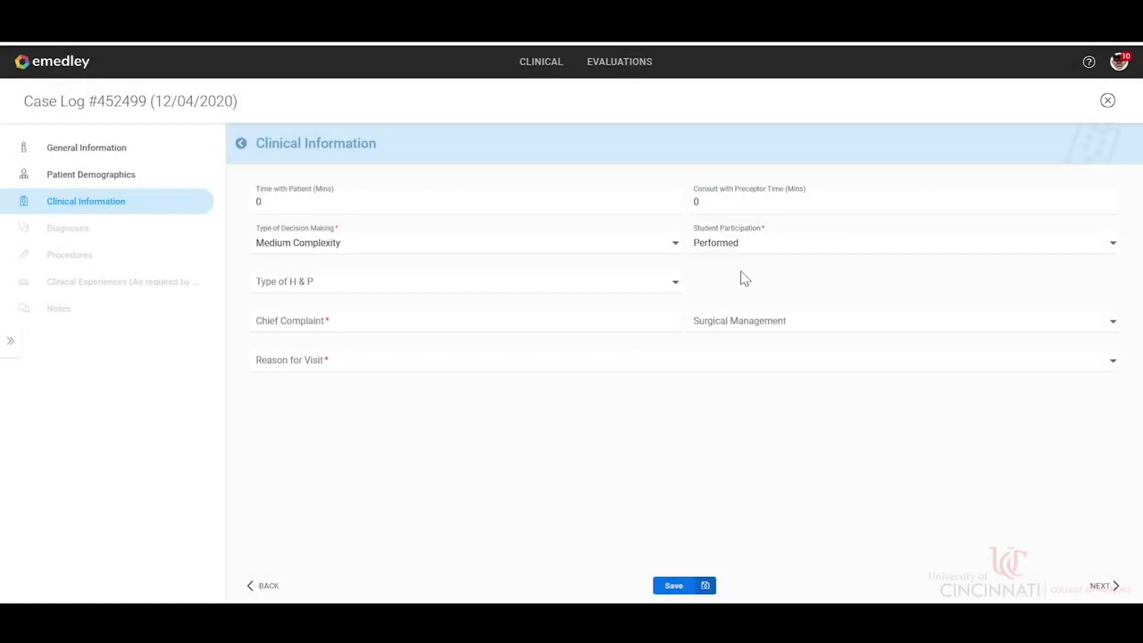
{"action": "left_click", "coordinate": [652, 288]}
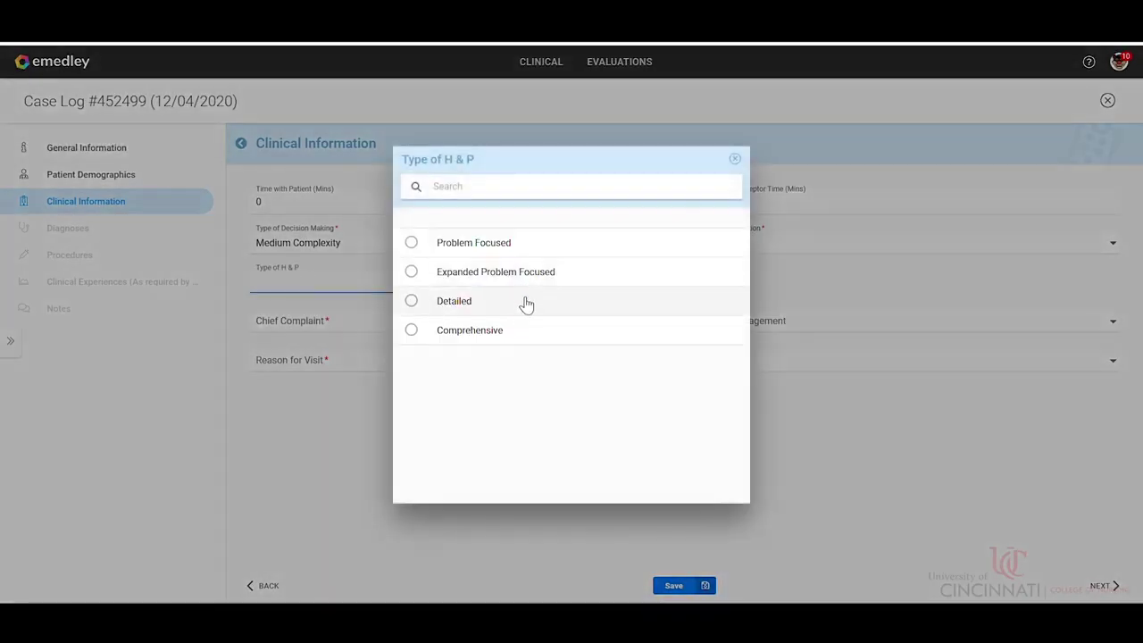
{"action": "left_click", "coordinate": [522, 302]}
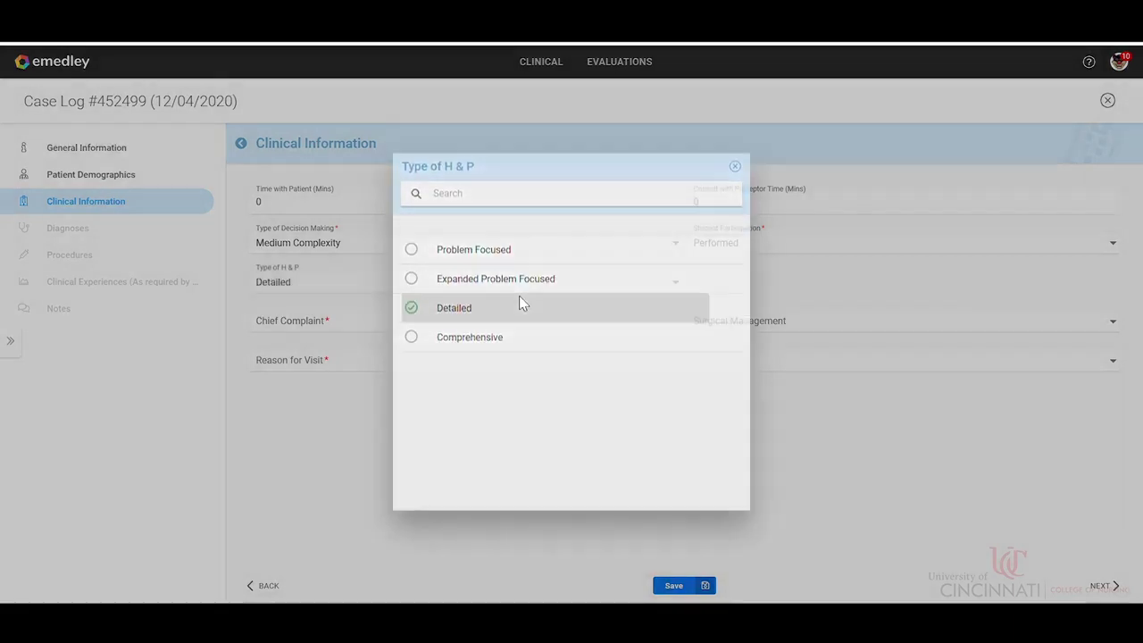
- Enter chief complaint Squirrel Bite, choose reason for visit Follow-Up (Routine), and save
{"action": "left_click", "coordinate": [509, 335]}
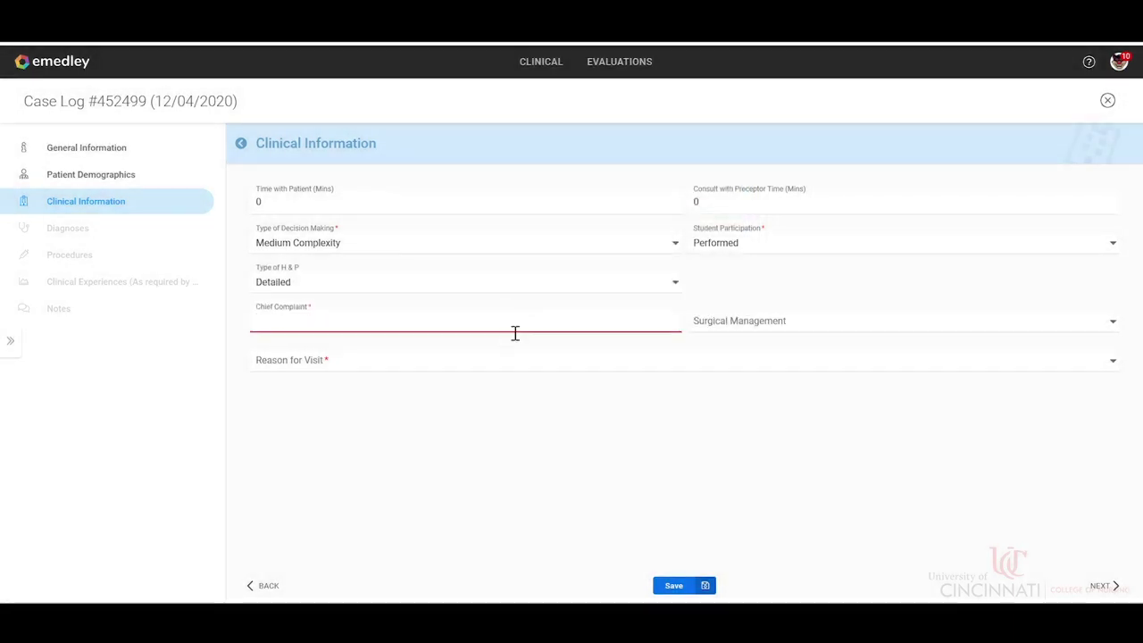
{"action": "type", "text": "Squi"}
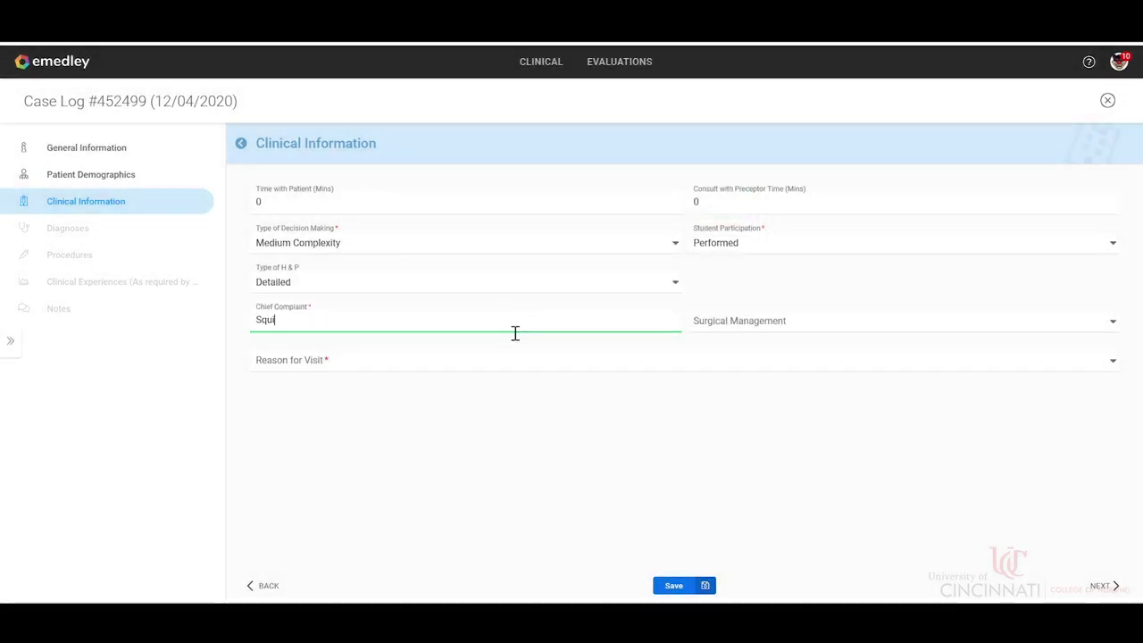
{"action": "type", "text": "rrel Bite"}
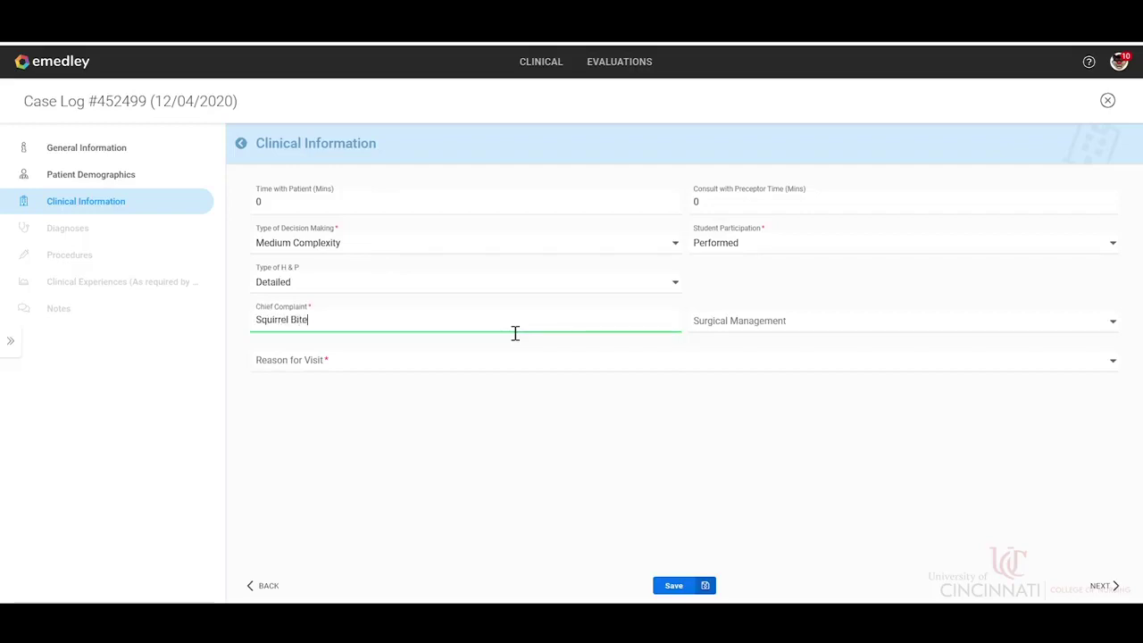
{"action": "left_click", "coordinate": [506, 371]}
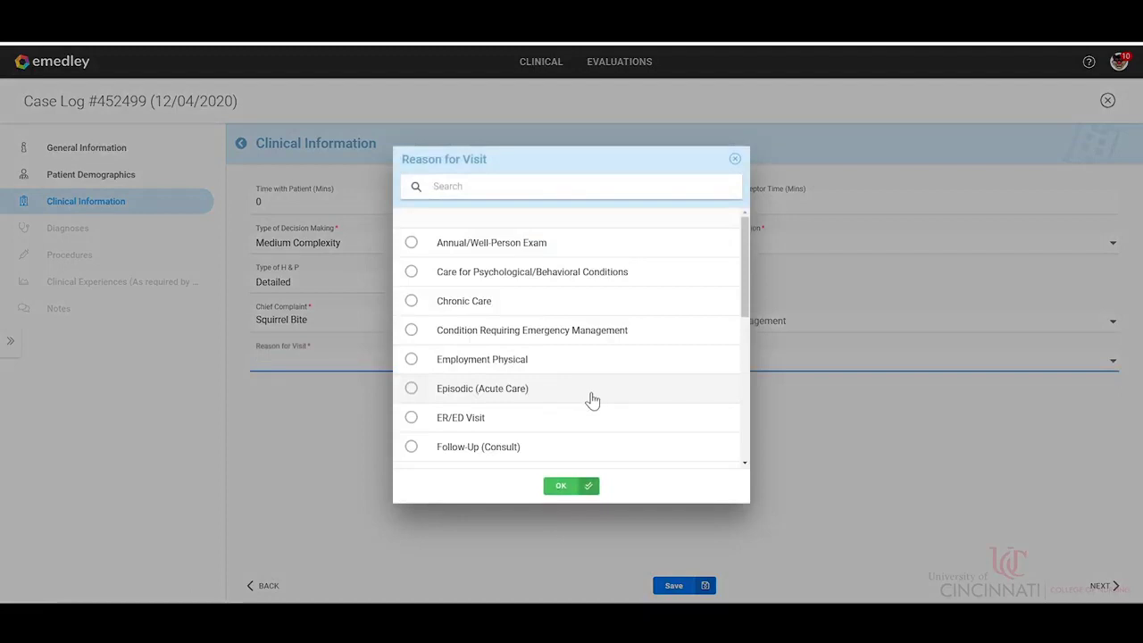
{"action": "scroll", "coordinate": [552, 378], "scroll_direction": "down", "scroll_amount": 1}
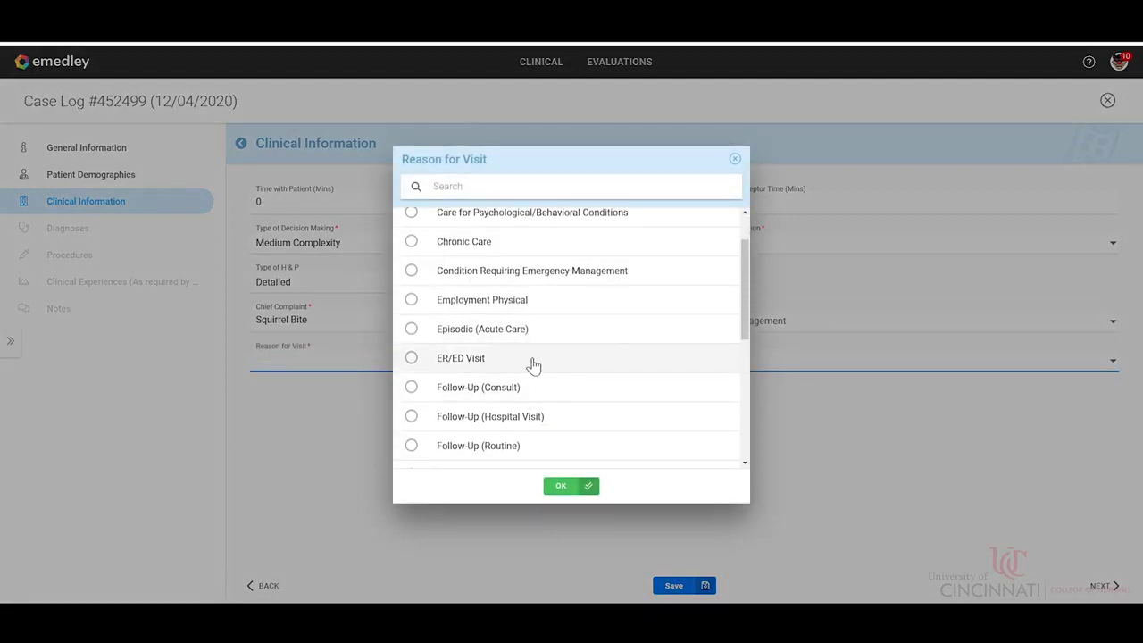
{"action": "scroll", "coordinate": [629, 371], "scroll_direction": "up", "scroll_amount": 1}
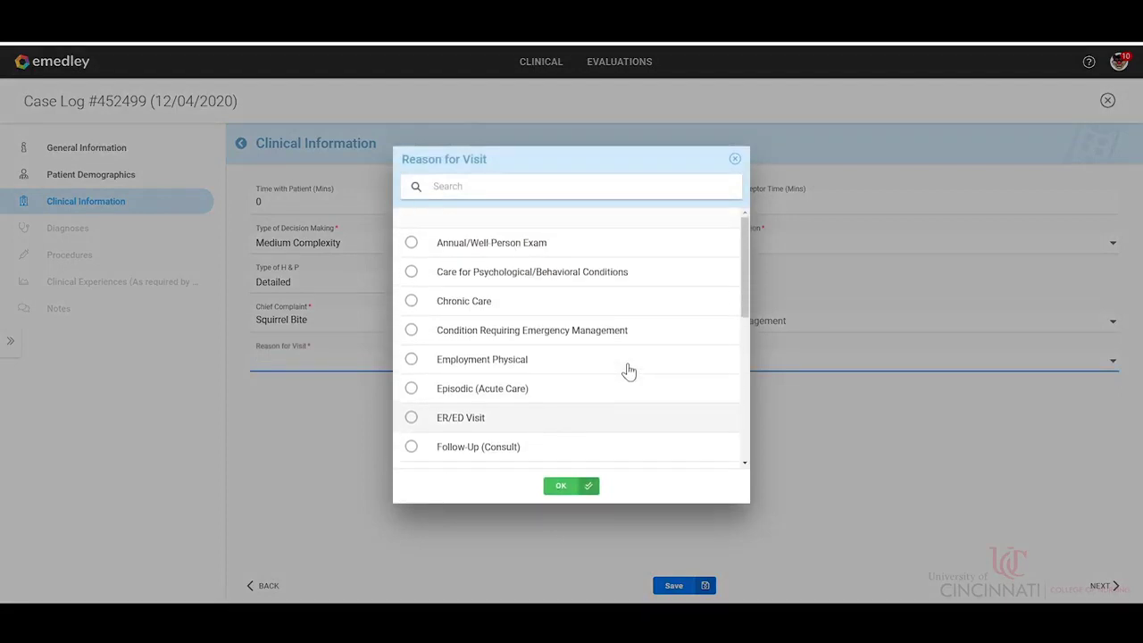
{"action": "scroll", "coordinate": [629, 370], "scroll_direction": "down", "scroll_amount": 1}
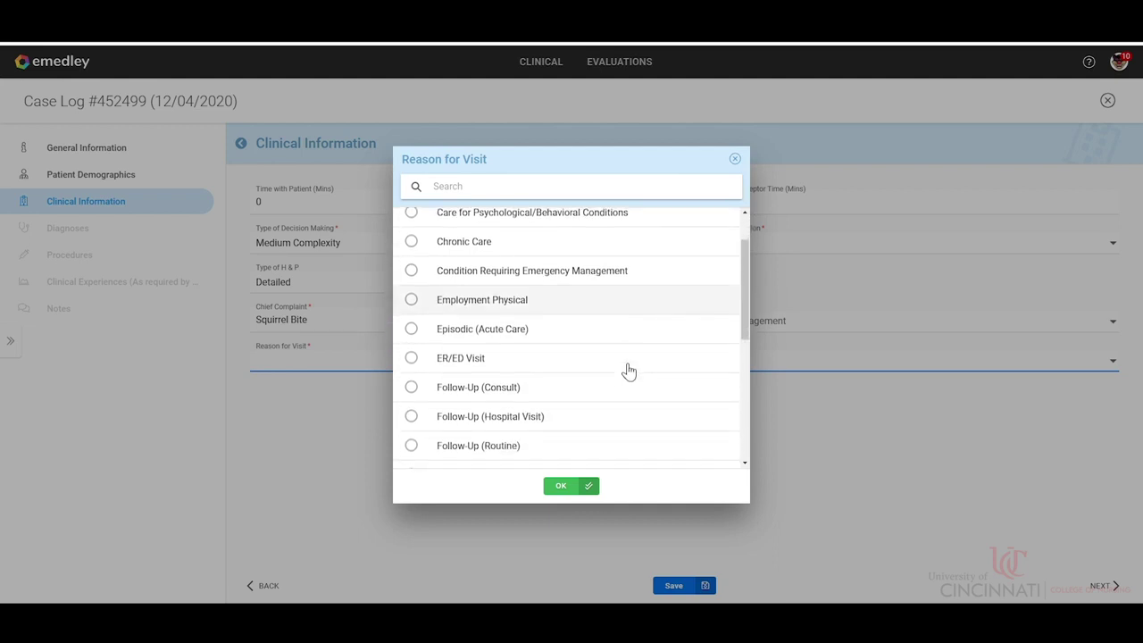
{"action": "scroll", "coordinate": [629, 371], "scroll_direction": "down", "scroll_amount": 2}
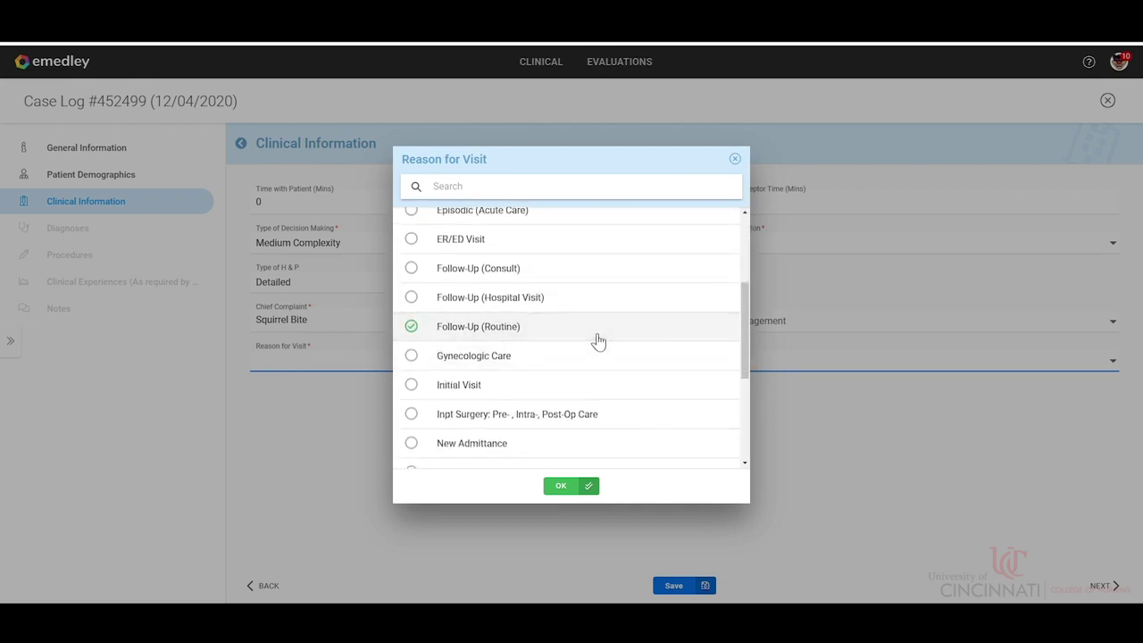
{"action": "left_click", "coordinate": [579, 485]}
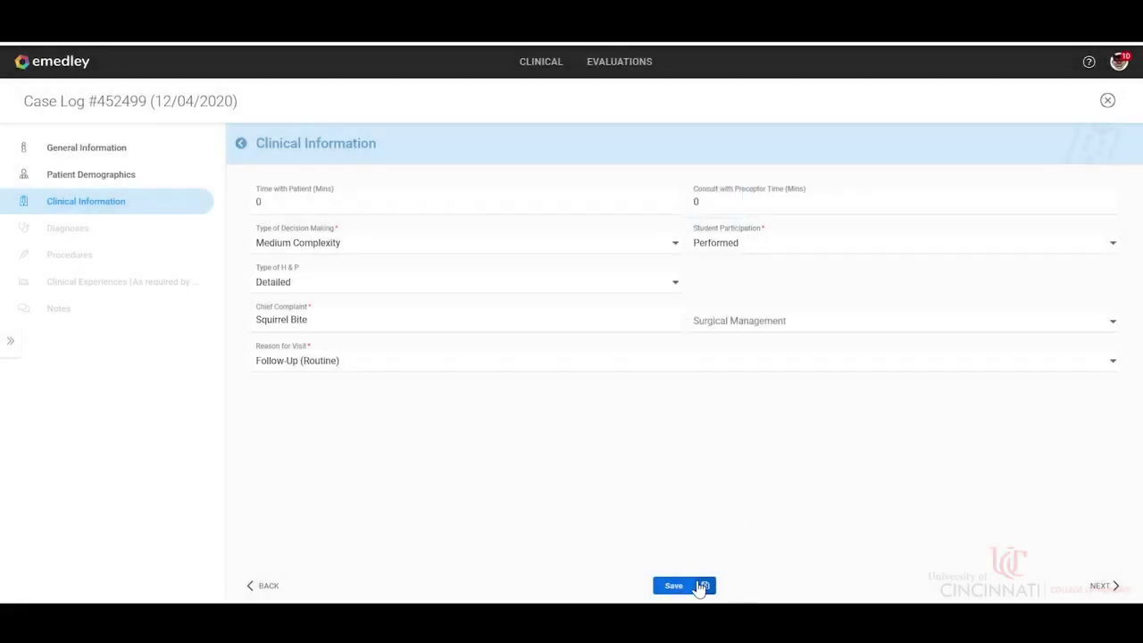
{"action": "left_click", "coordinate": [1103, 588]}
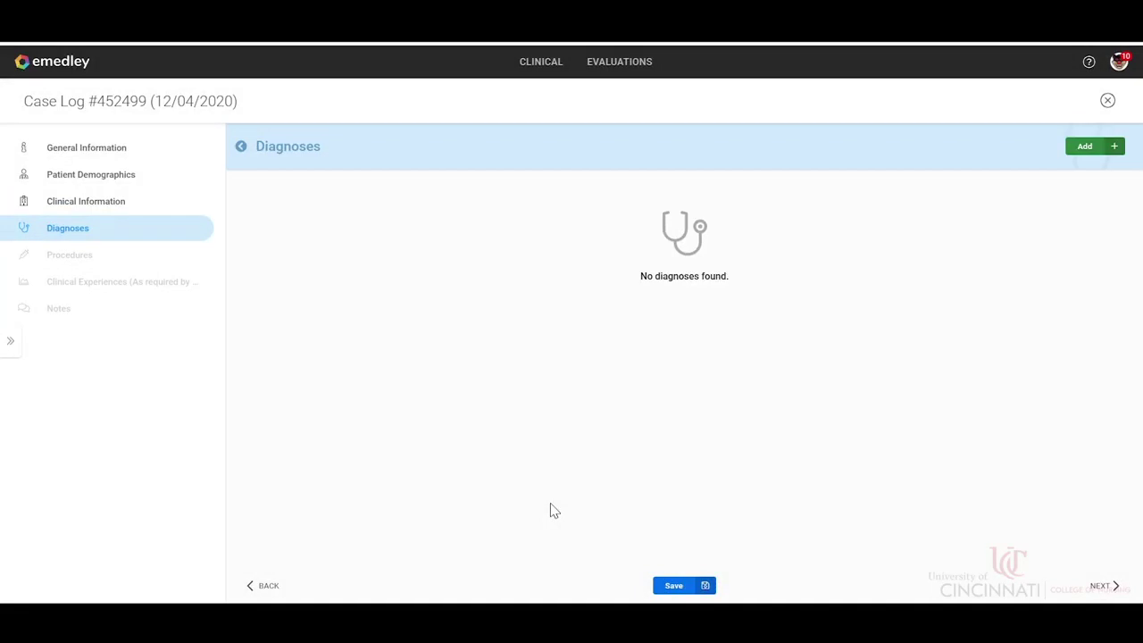
- Search 'sq', add diagnosis W5321XS – Bitten by squirrel, sequela, and save the diagnoses
{"action": "left_click", "coordinate": [1085, 148]}
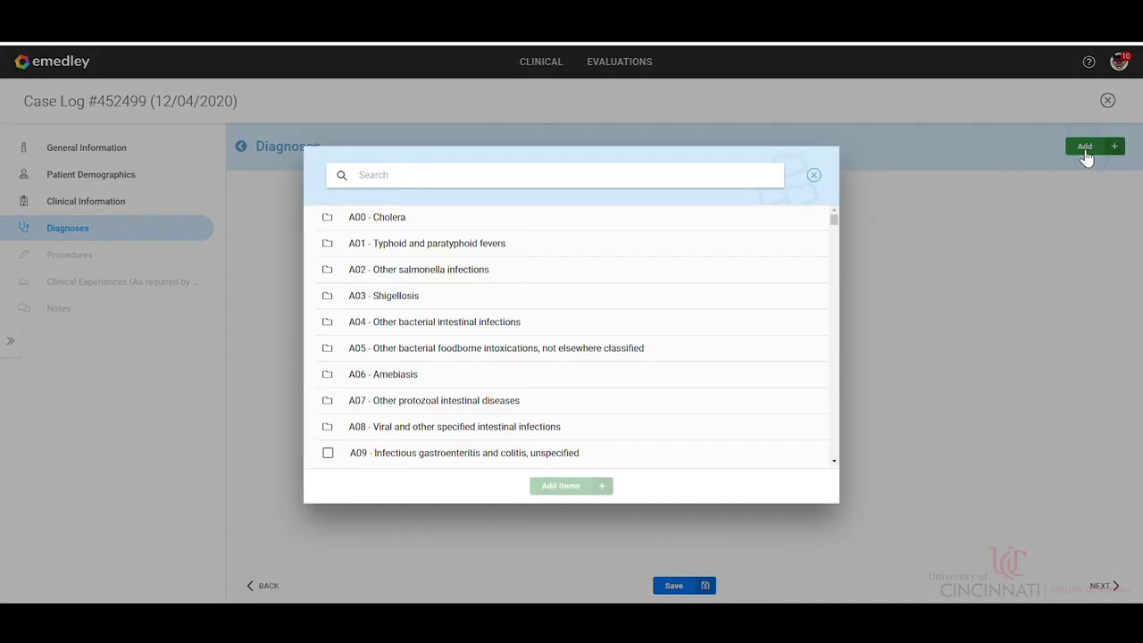
{"action": "left_click", "coordinate": [401, 180]}
{"action": "type", "text": "squir"}
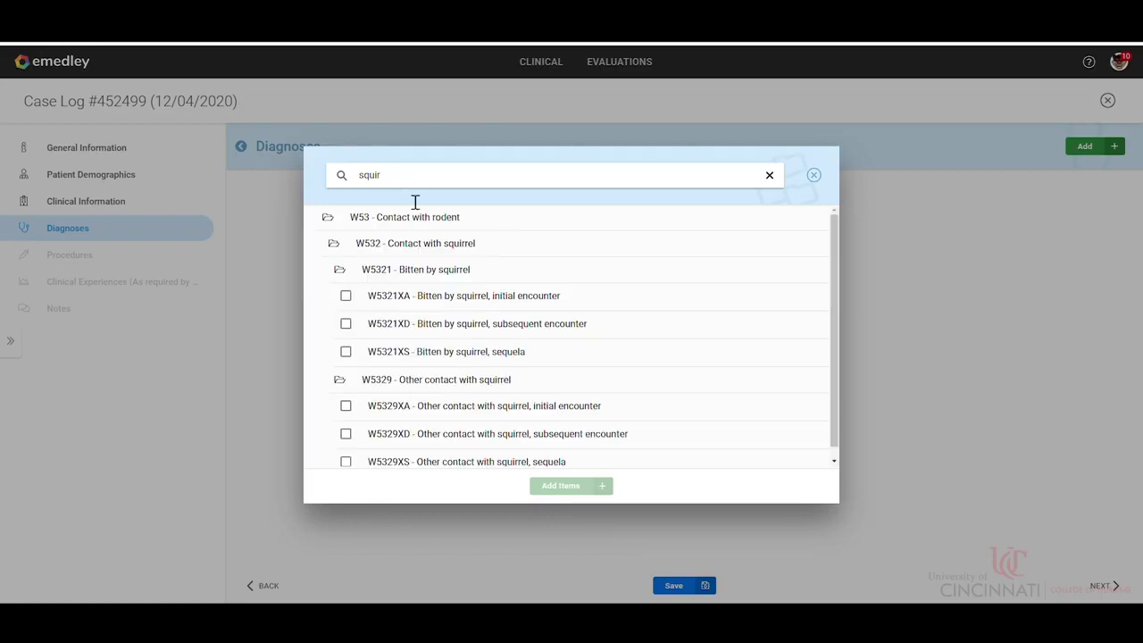
{"action": "left_click", "coordinate": [488, 357]}
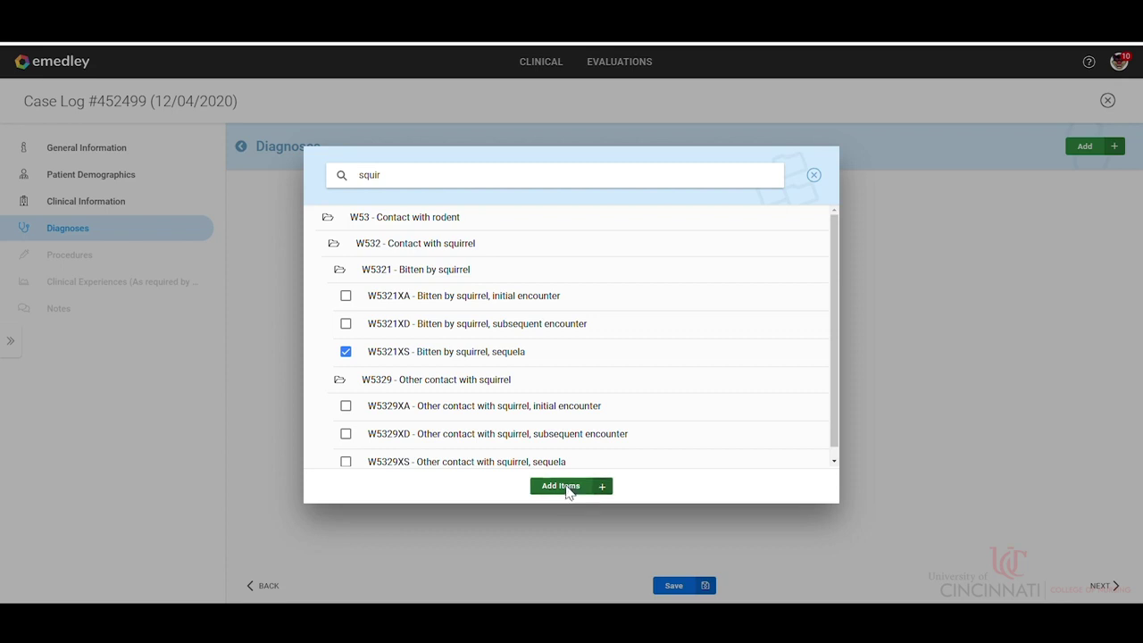
{"action": "left_click", "coordinate": [566, 486]}
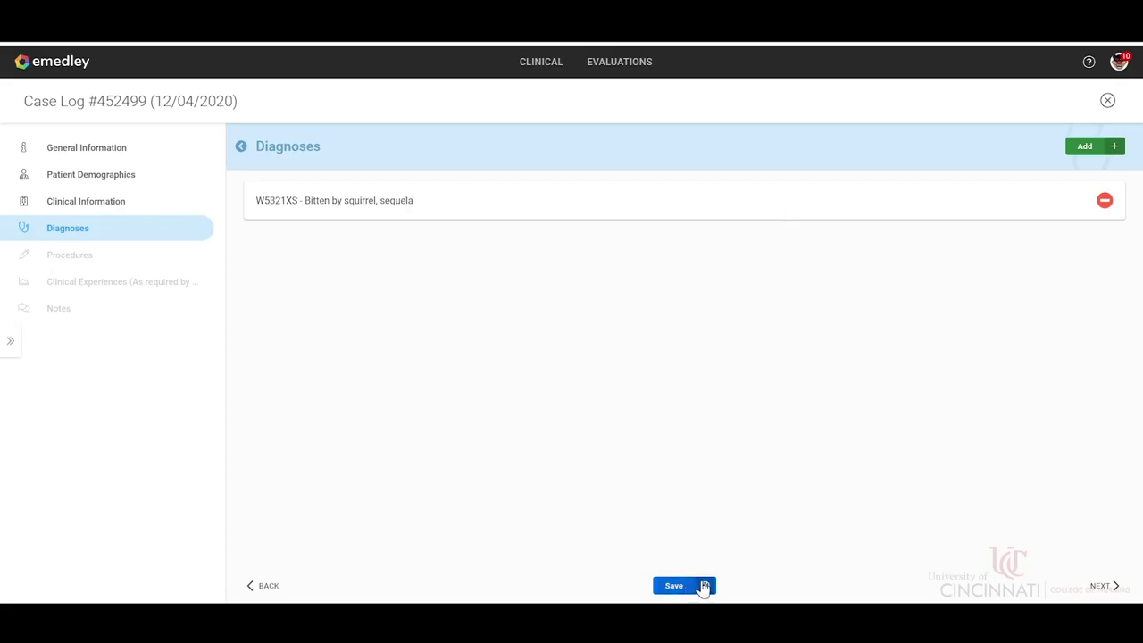
{"action": "left_click", "coordinate": [1101, 585]}
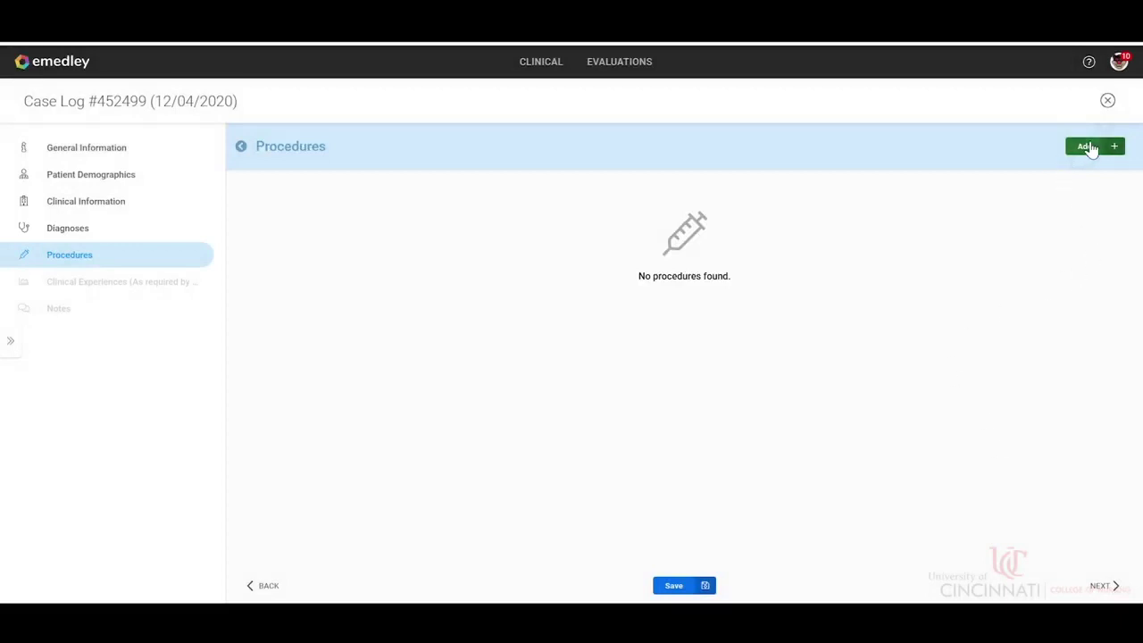
- Add procedure L0140 plastic collar from the L0001-L9900 Orthotic/Prosthetic codes
{"action": "left_click", "coordinate": [1089, 147]}
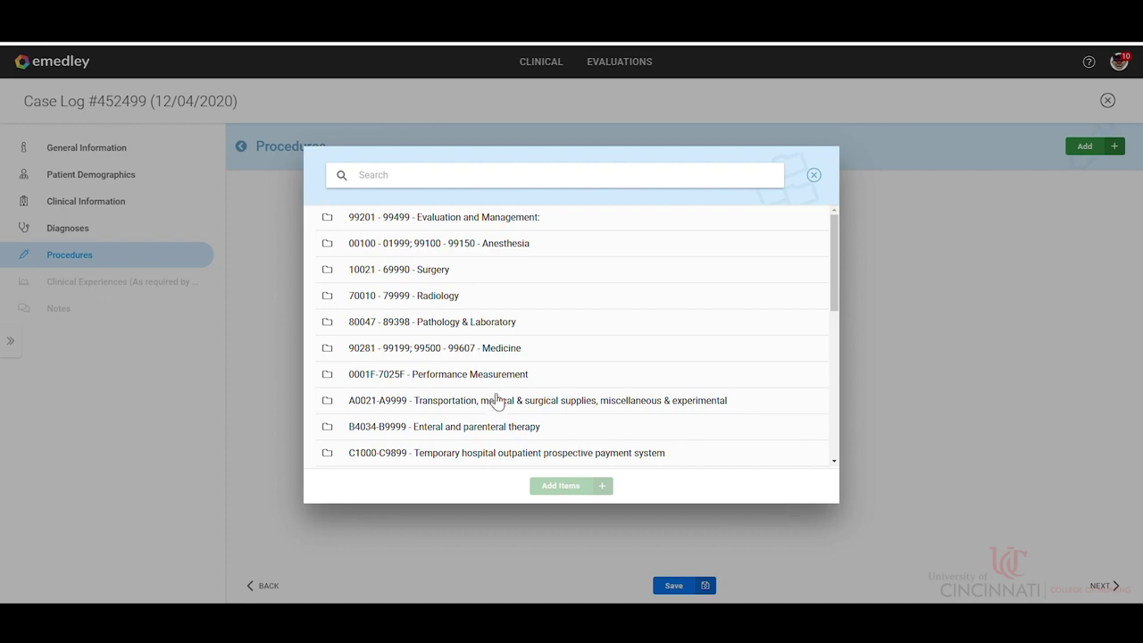
{"action": "scroll", "coordinate": [481, 314], "scroll_direction": "down", "scroll_amount": 3}
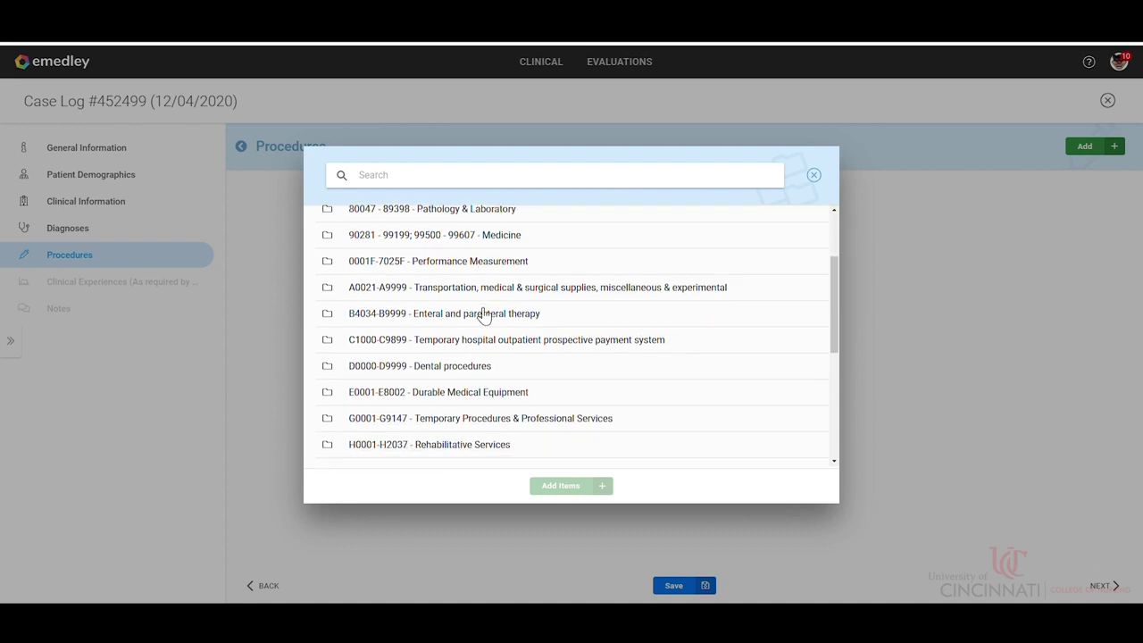
{"action": "scroll", "coordinate": [483, 314], "scroll_direction": "down", "scroll_amount": 1}
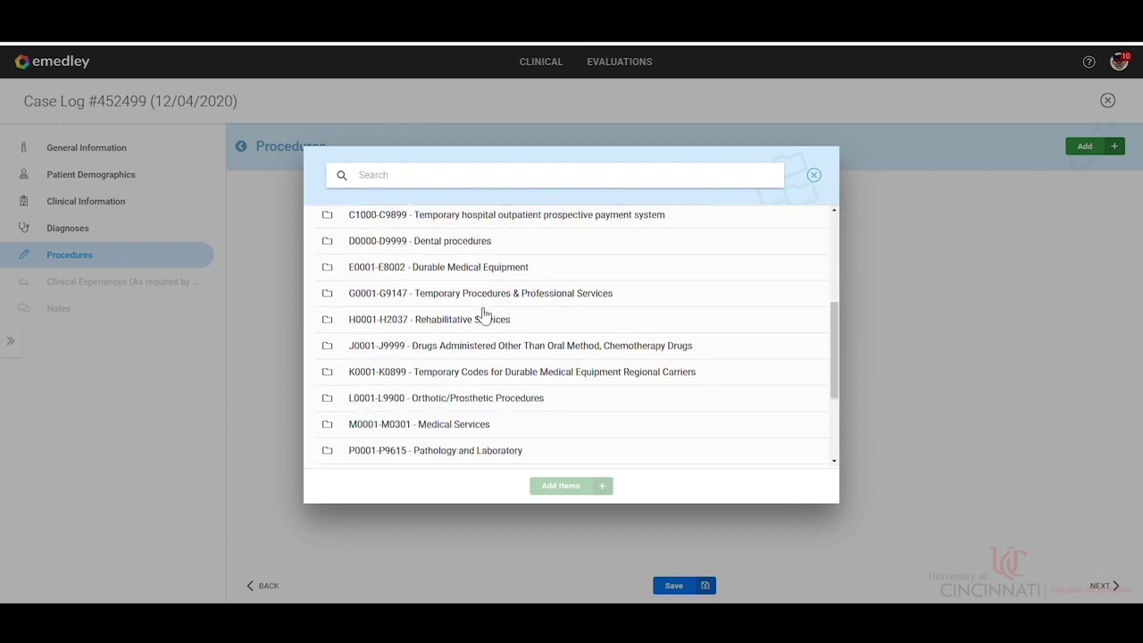
{"action": "scroll", "coordinate": [482, 314], "scroll_direction": "down", "scroll_amount": 1}
{"action": "left_click", "coordinate": [494, 259]}
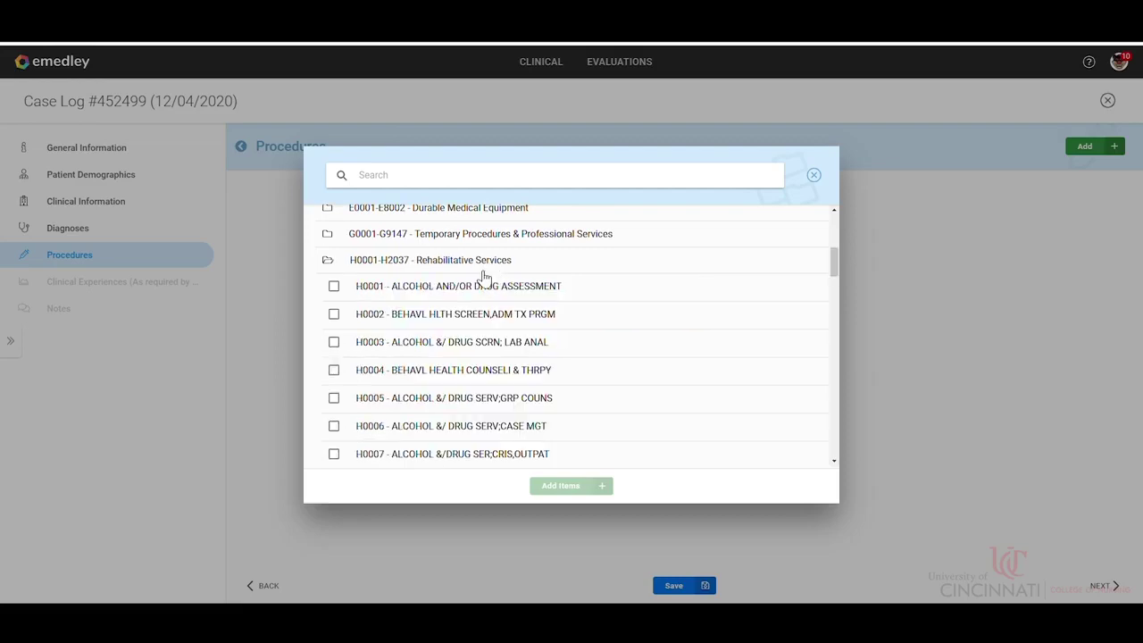
{"action": "scroll", "coordinate": [563, 354], "scroll_direction": "down", "scroll_amount": 4}
{"action": "scroll", "coordinate": [561, 354], "scroll_direction": "down", "scroll_amount": 5}
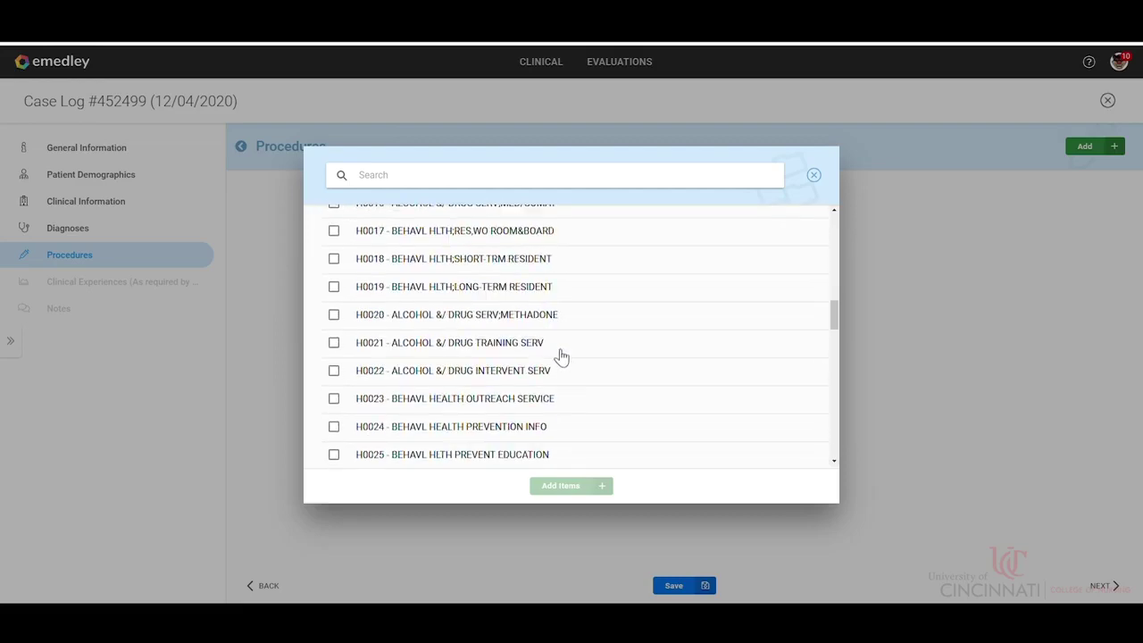
{"action": "scroll", "coordinate": [492, 401], "scroll_direction": "down", "scroll_amount": 10}
{"action": "scroll", "coordinate": [492, 403], "scroll_direction": "down", "scroll_amount": 10}
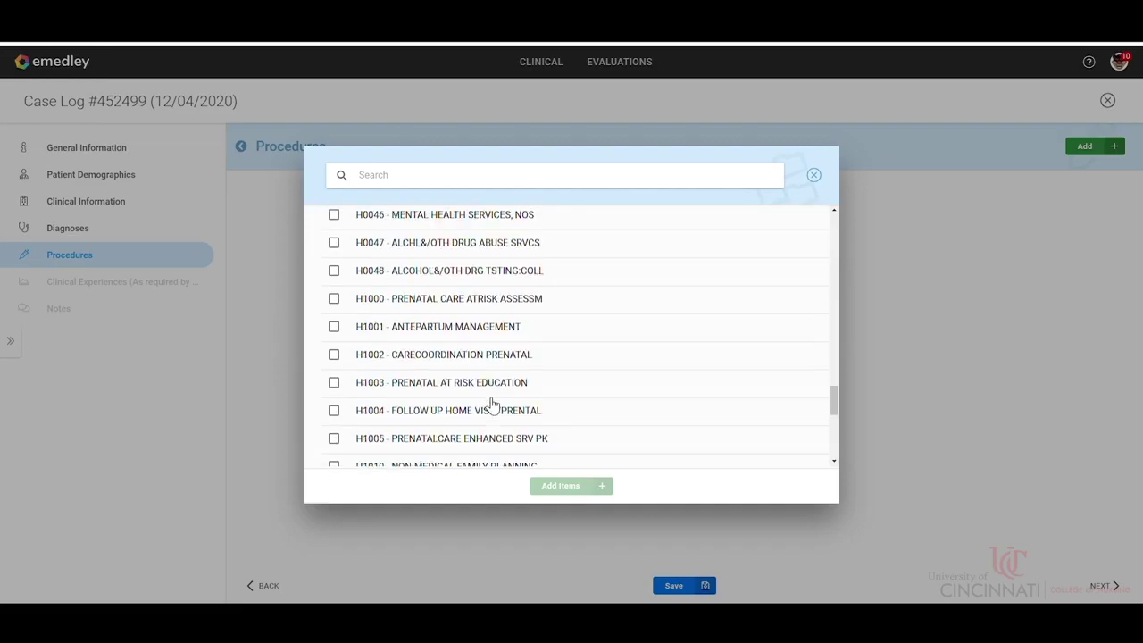
{"action": "scroll", "coordinate": [492, 404], "scroll_direction": "down", "scroll_amount": 3}
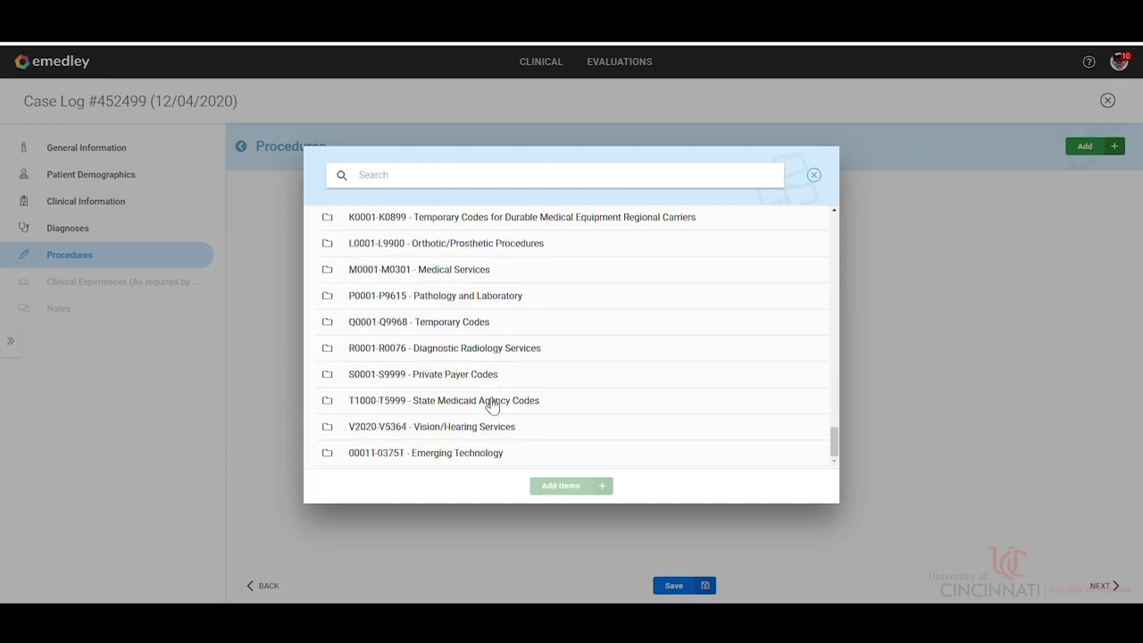
{"action": "left_click", "coordinate": [485, 247]}
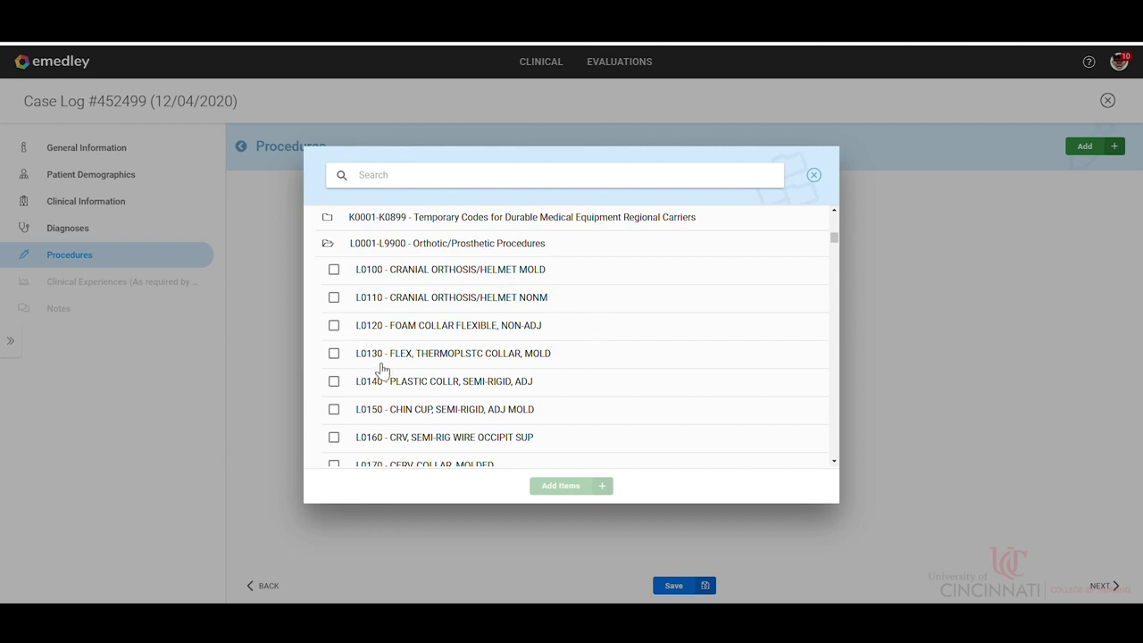
{"action": "left_click", "coordinate": [390, 391]}
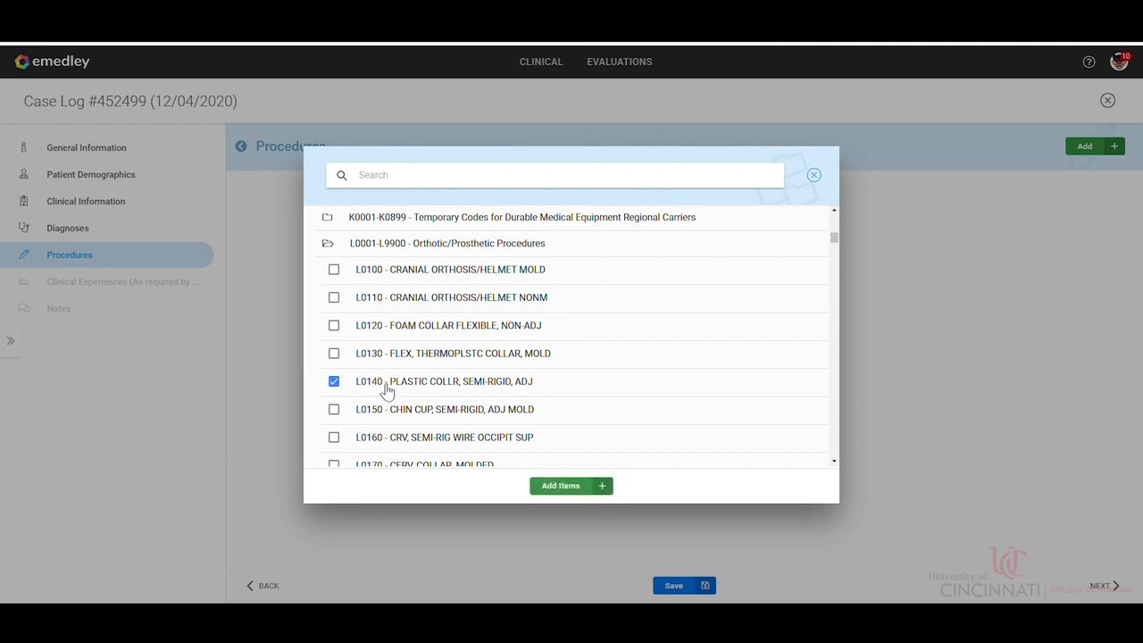
{"action": "left_click", "coordinate": [549, 491]}
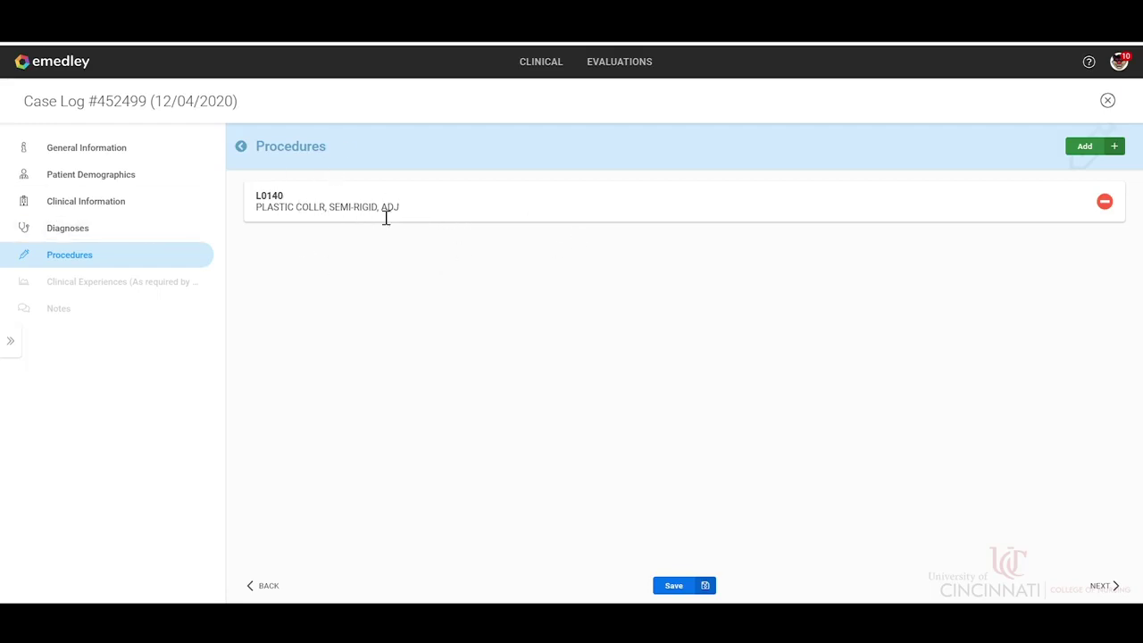
- Add procedure S0012 butorphanol tartrate from S0001-S9999 and save the case log
{"action": "left_click", "coordinate": [1113, 149]}
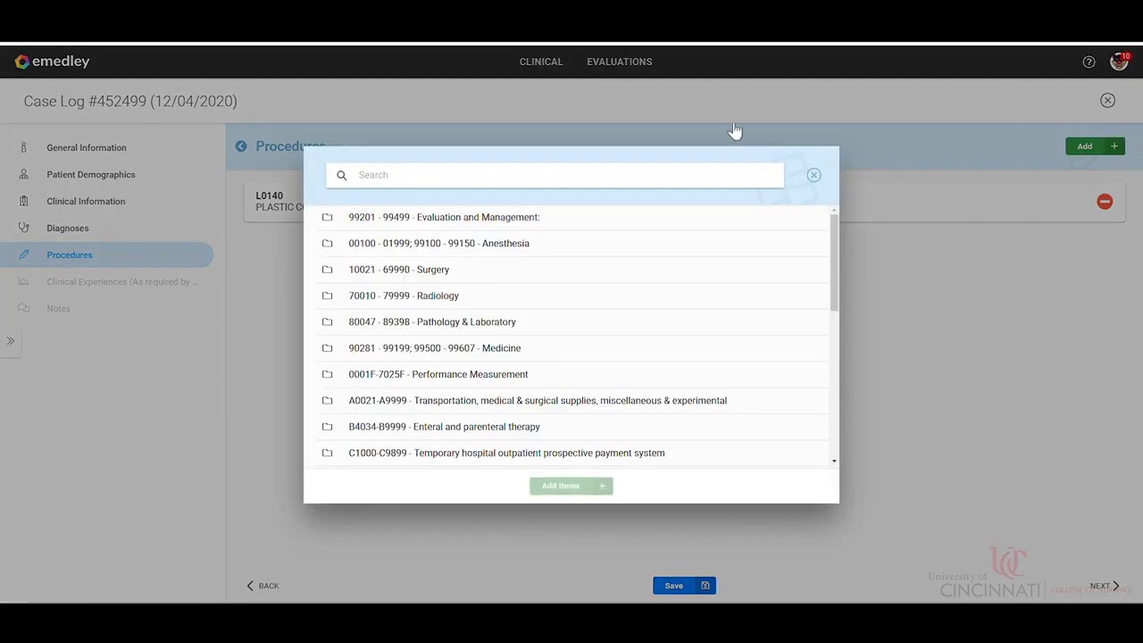
{"action": "scroll", "coordinate": [633, 396], "scroll_direction": "down", "scroll_amount": 5}
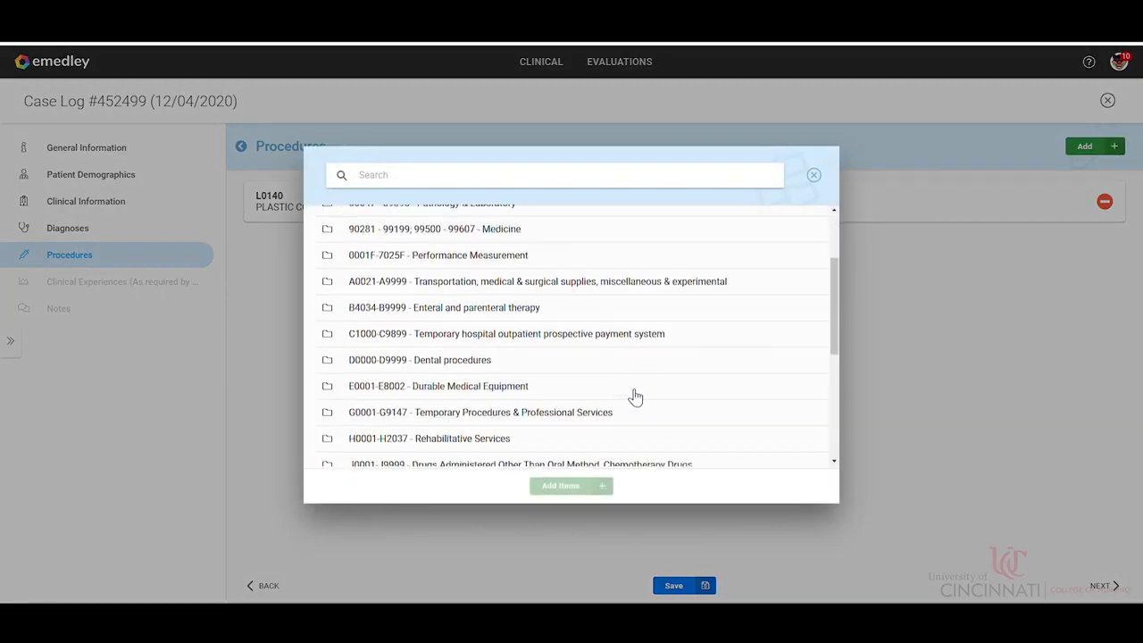
{"action": "scroll", "coordinate": [634, 396], "scroll_direction": "down", "scroll_amount": 5}
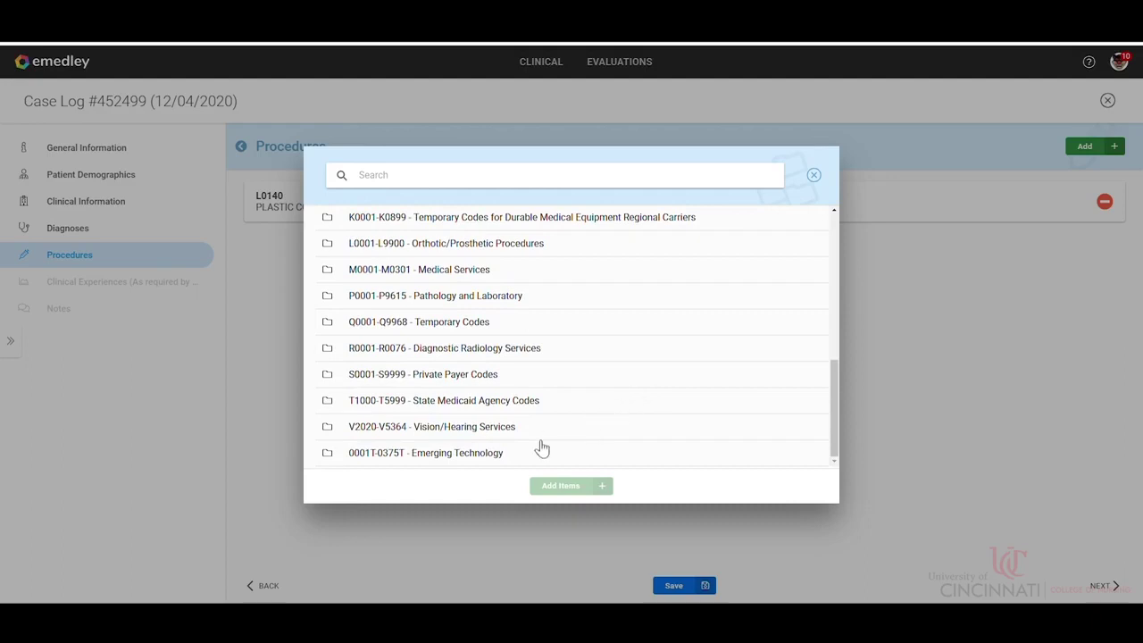
{"action": "left_click", "coordinate": [439, 382]}
{"action": "left_click", "coordinate": [454, 435]}
{"action": "left_click", "coordinate": [578, 491]}
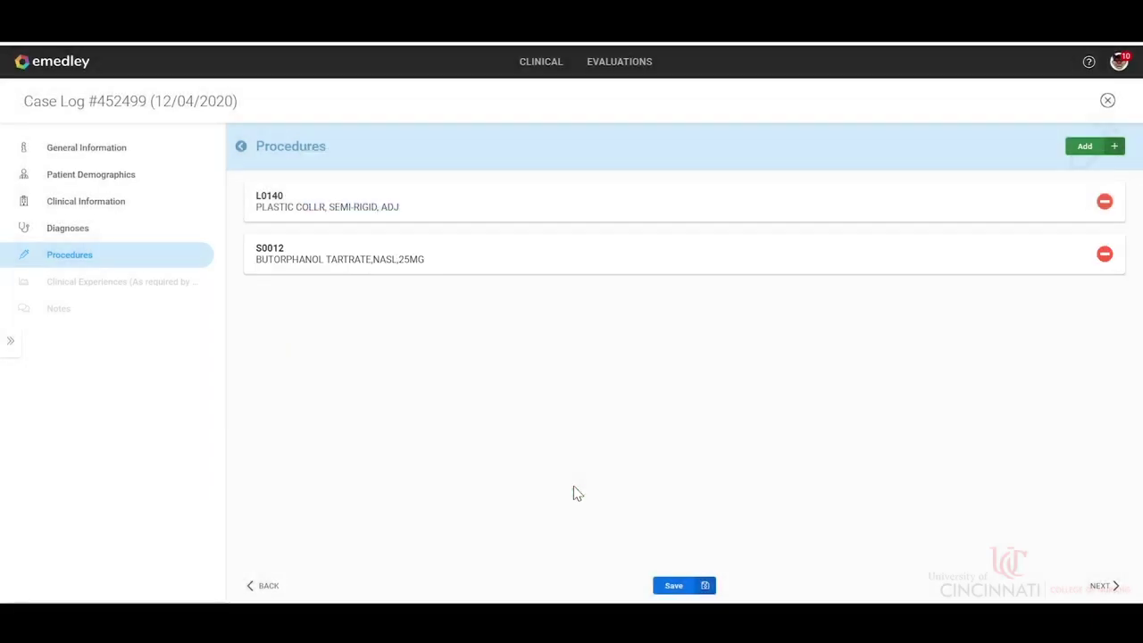
{"action": "left_click", "coordinate": [675, 586]}
{"action": "left_click", "coordinate": [1107, 586]}
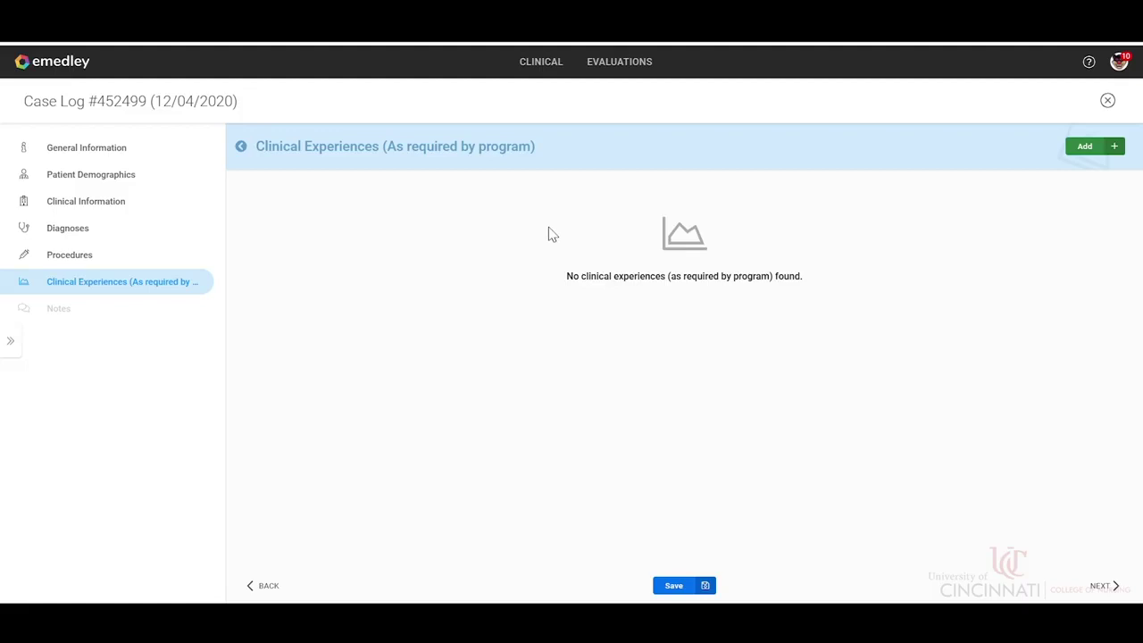
- Pass Clinical Experiences and Notes, then finish and submit case log 452499 for approval
{"action": "left_click_drag", "start_coordinate": [534, 146], "coordinate": [262, 154]}
{"action": "left_click", "coordinate": [308, 181]}
{"action": "left_click", "coordinate": [1099, 588]}
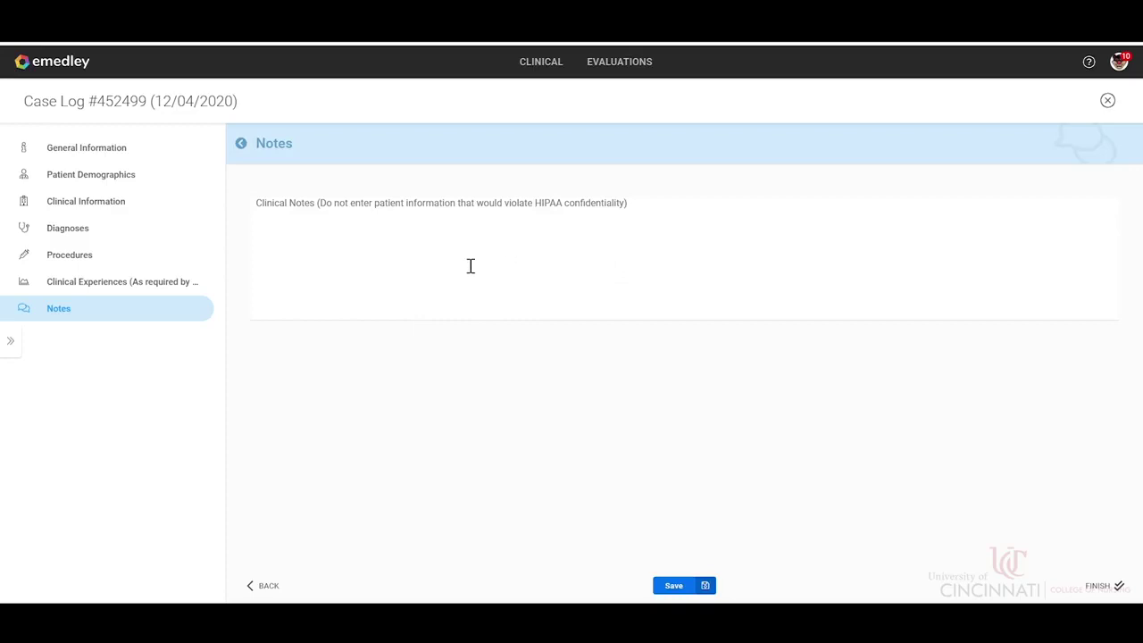
{"action": "left_click", "coordinate": [1109, 587]}
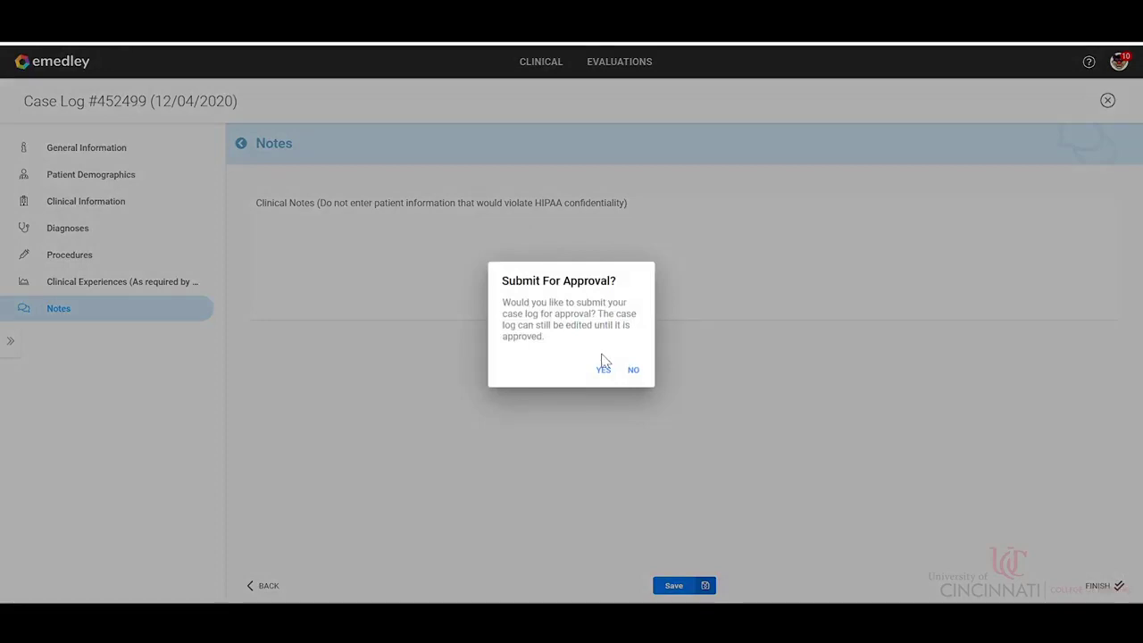
{"action": "left_click", "coordinate": [605, 371]}
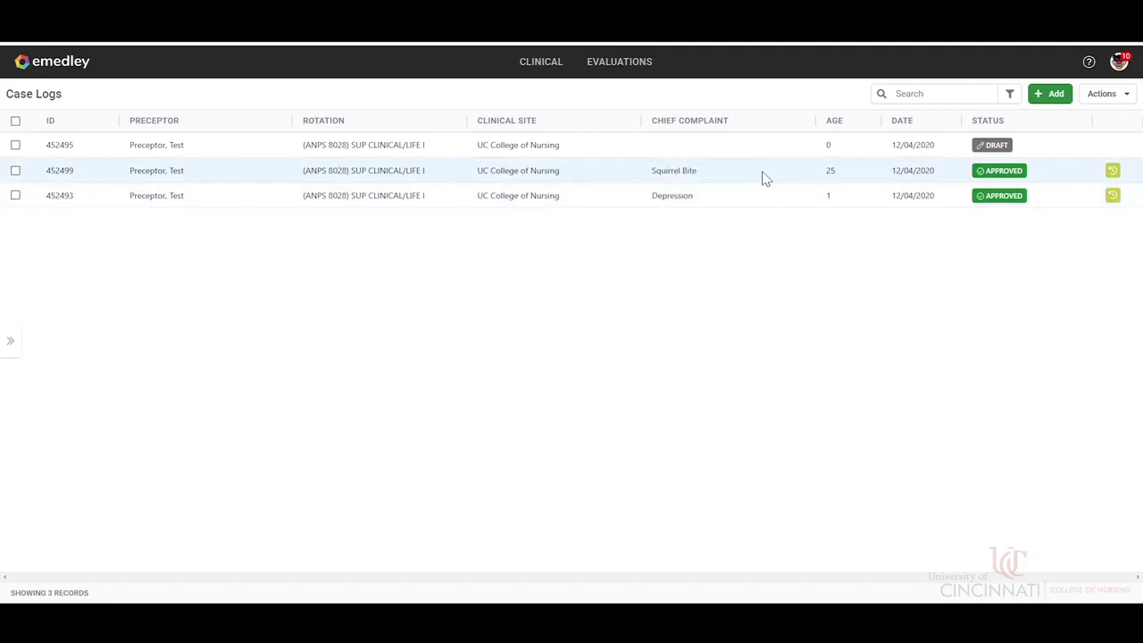
- Copy case log 452499 via Actions > Copy and save the copy's general information
{"action": "left_click", "coordinate": [15, 171]}
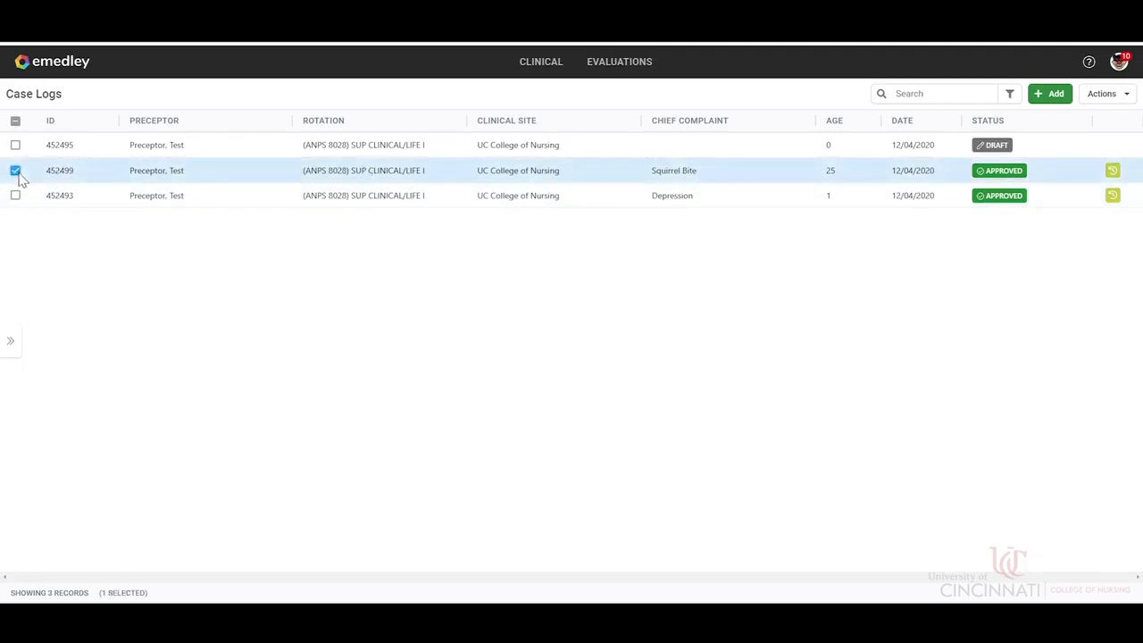
{"action": "left_click", "coordinate": [1114, 99]}
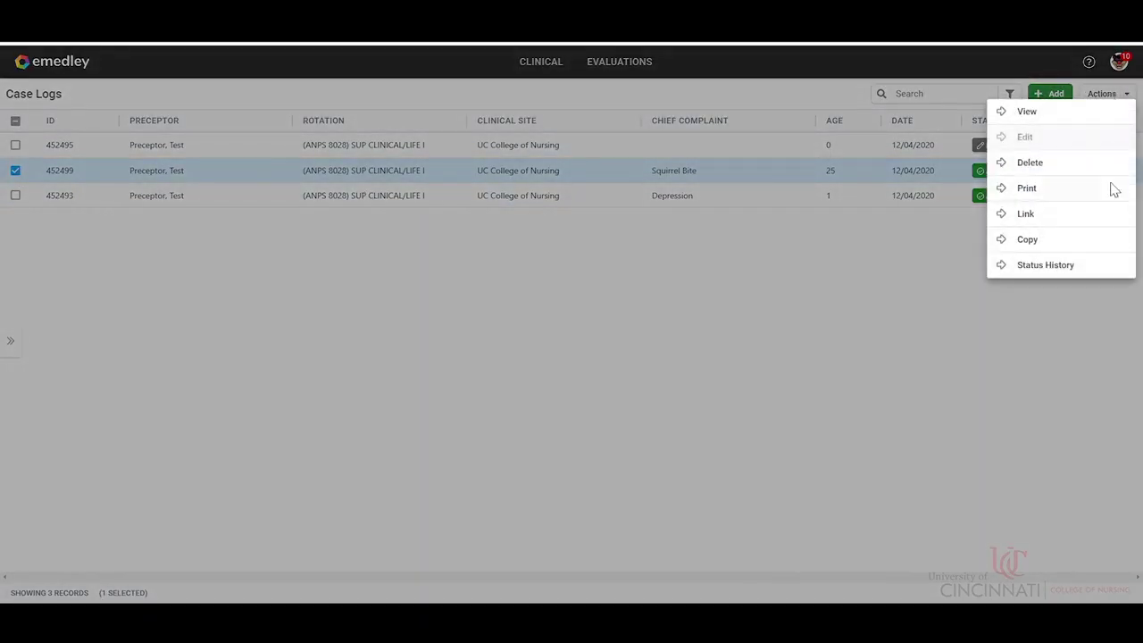
{"action": "left_click", "coordinate": [1029, 241]}
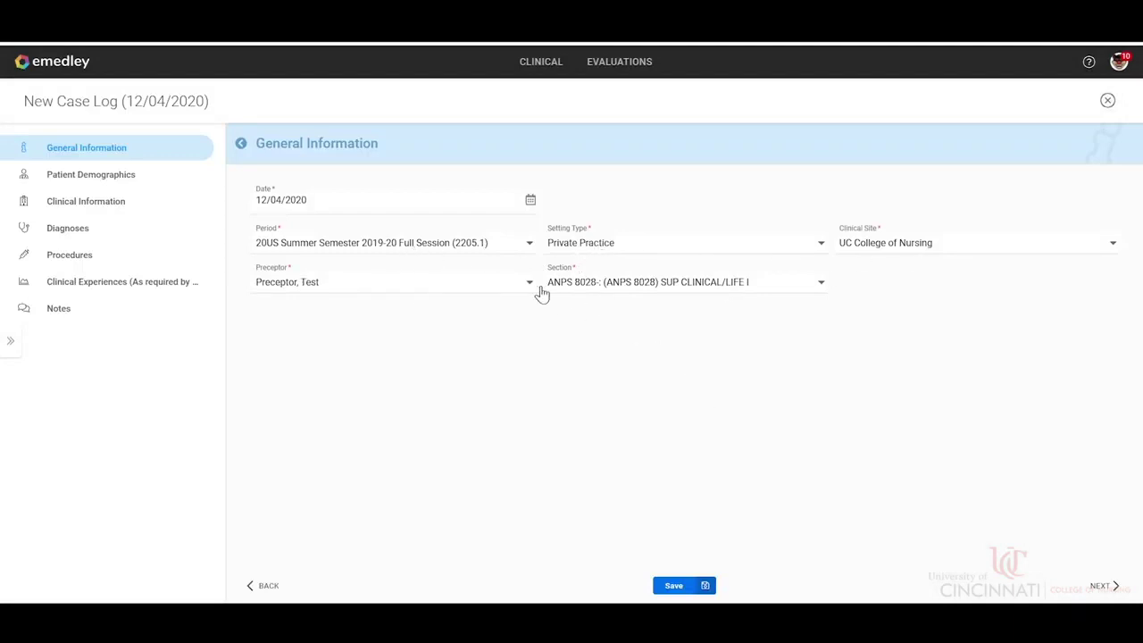
{"action": "left_click", "coordinate": [1100, 593]}
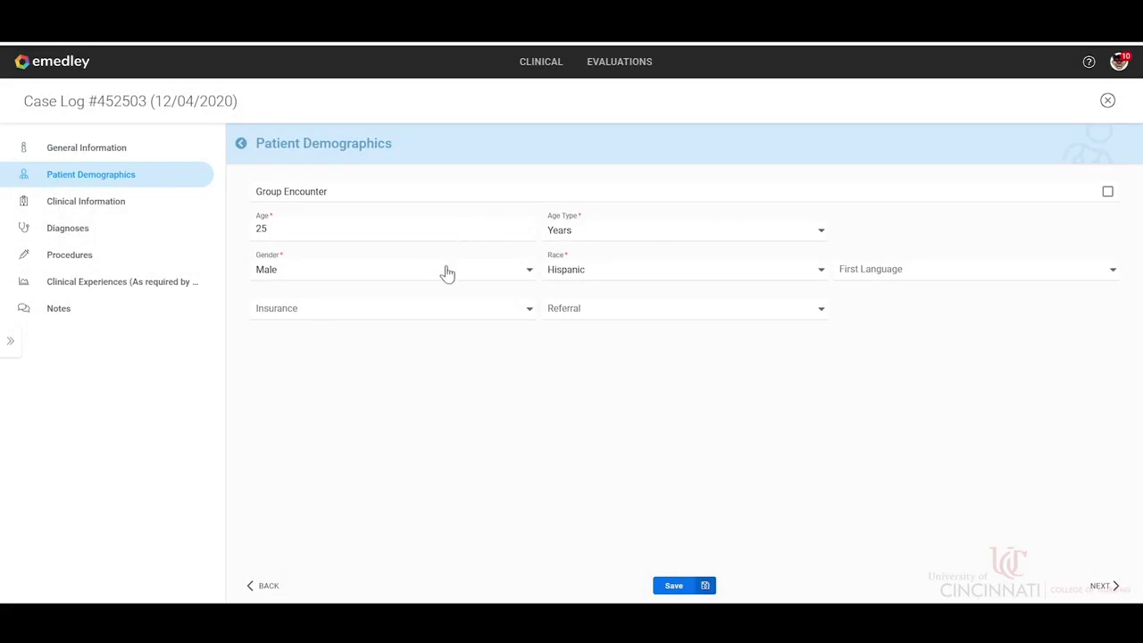
- Change the copied patient to age 30, gender Female, race Other Race
{"action": "left_click", "coordinate": [430, 237]}
{"action": "key", "text": "BackSpace"}
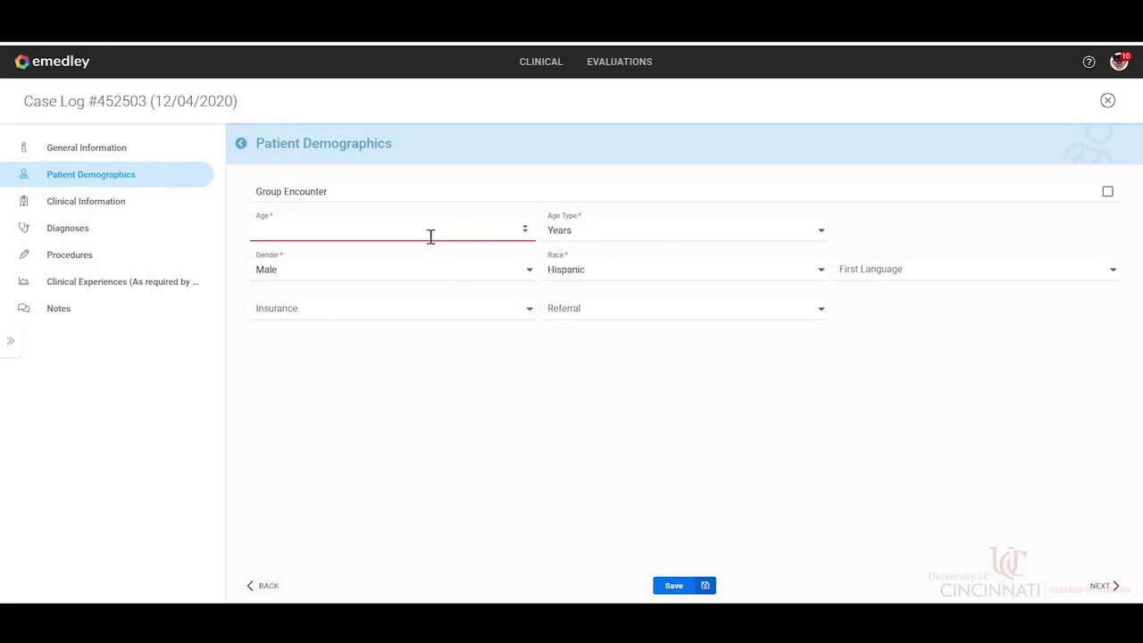
{"action": "type", "text": "30"}
{"action": "left_click", "coordinate": [428, 281]}
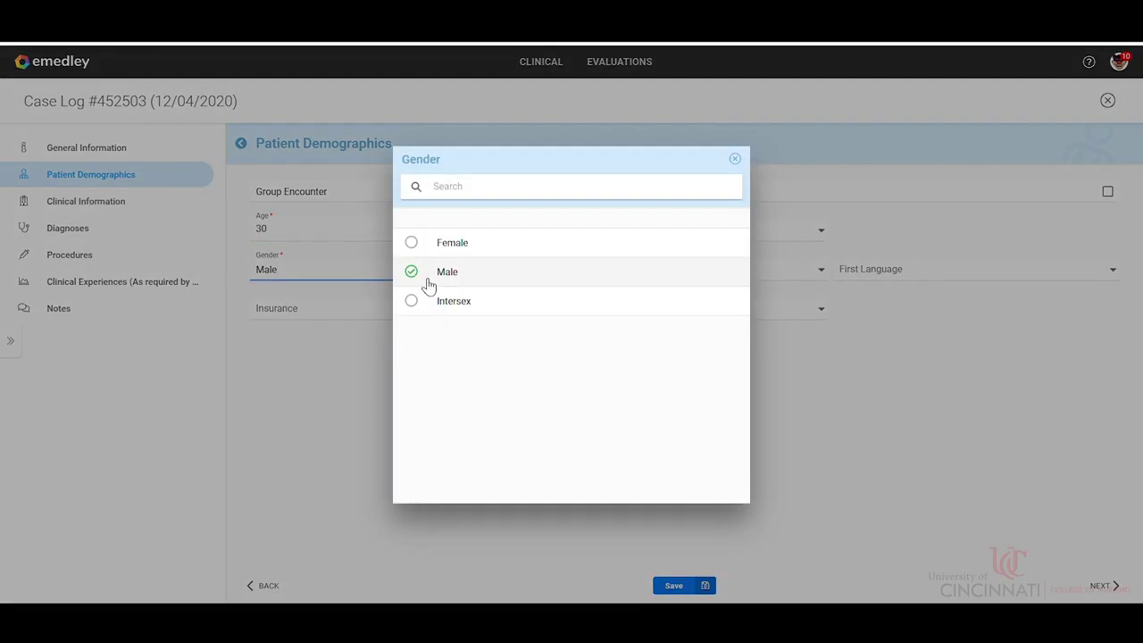
{"action": "left_click", "coordinate": [494, 258]}
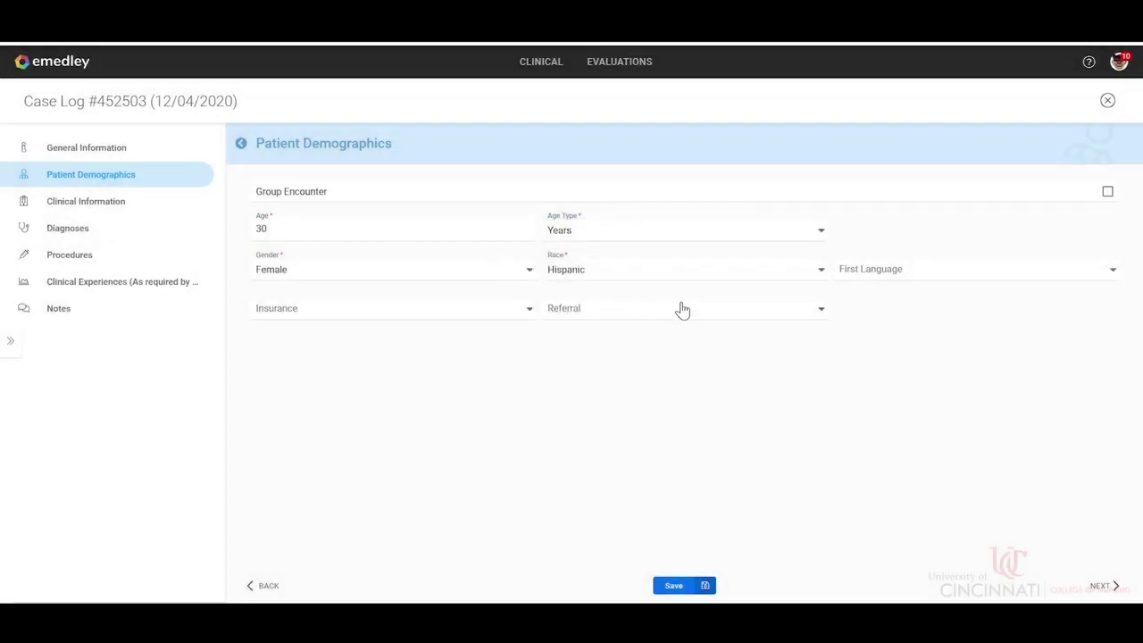
{"action": "left_click", "coordinate": [680, 278]}
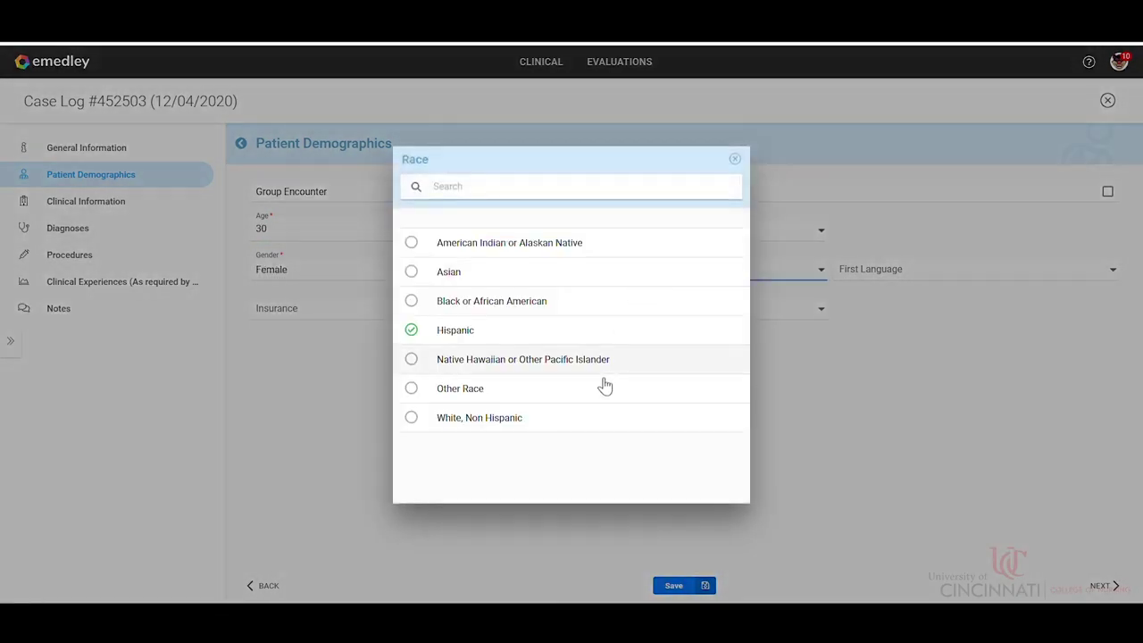
{"action": "left_click", "coordinate": [597, 390]}
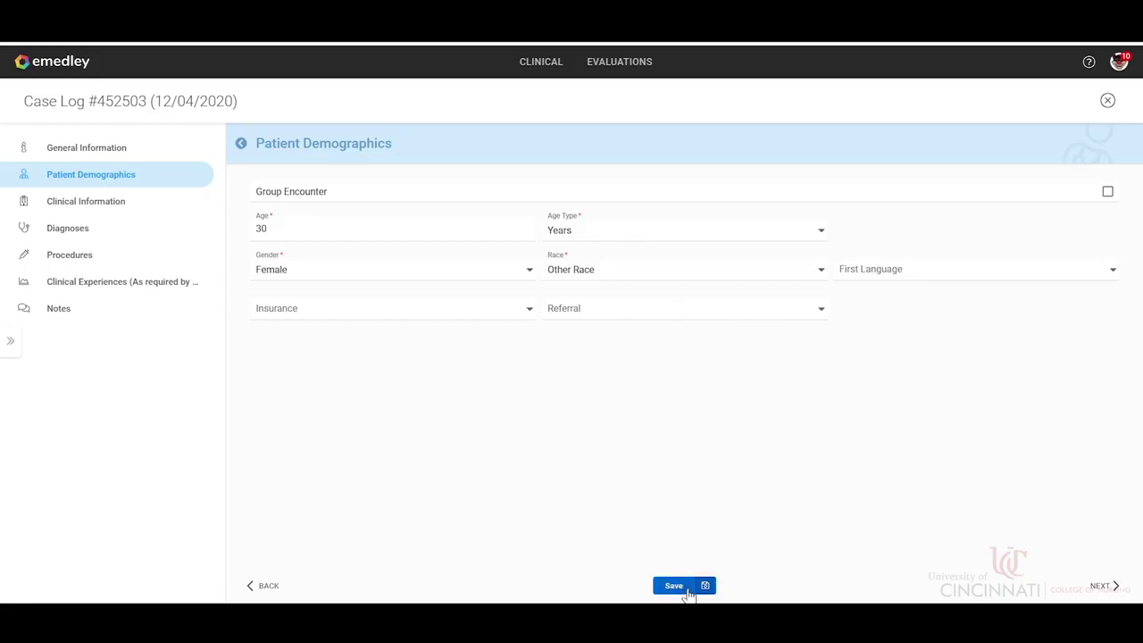
- Save through all remaining sections and submit case log 452503 for approval
{"action": "left_click", "coordinate": [1103, 588]}
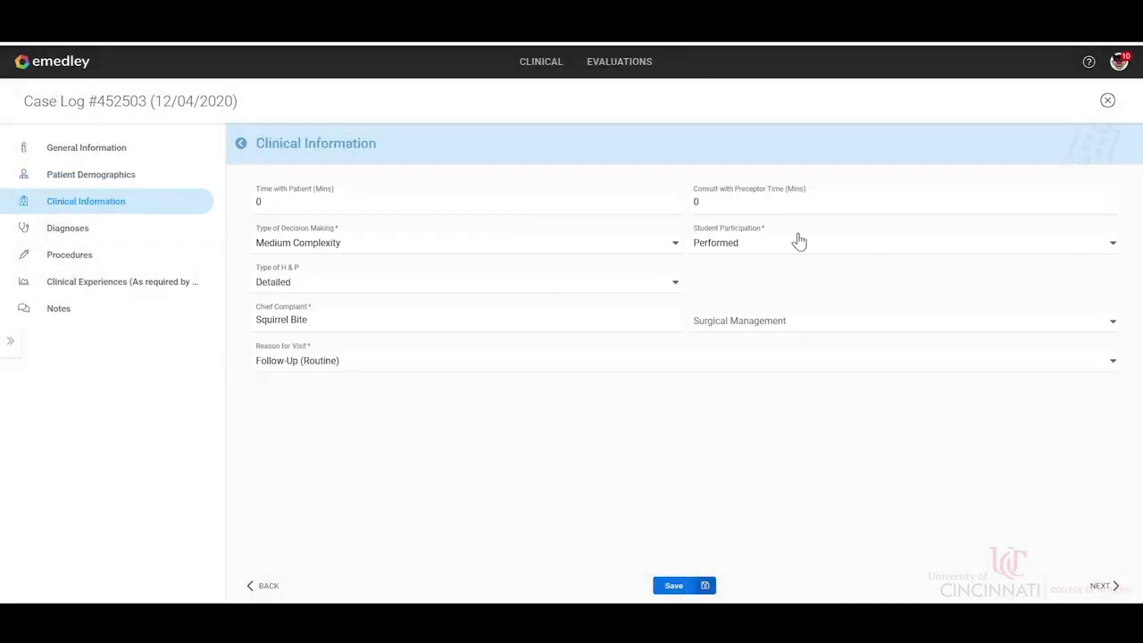
{"action": "left_click", "coordinate": [1106, 587]}
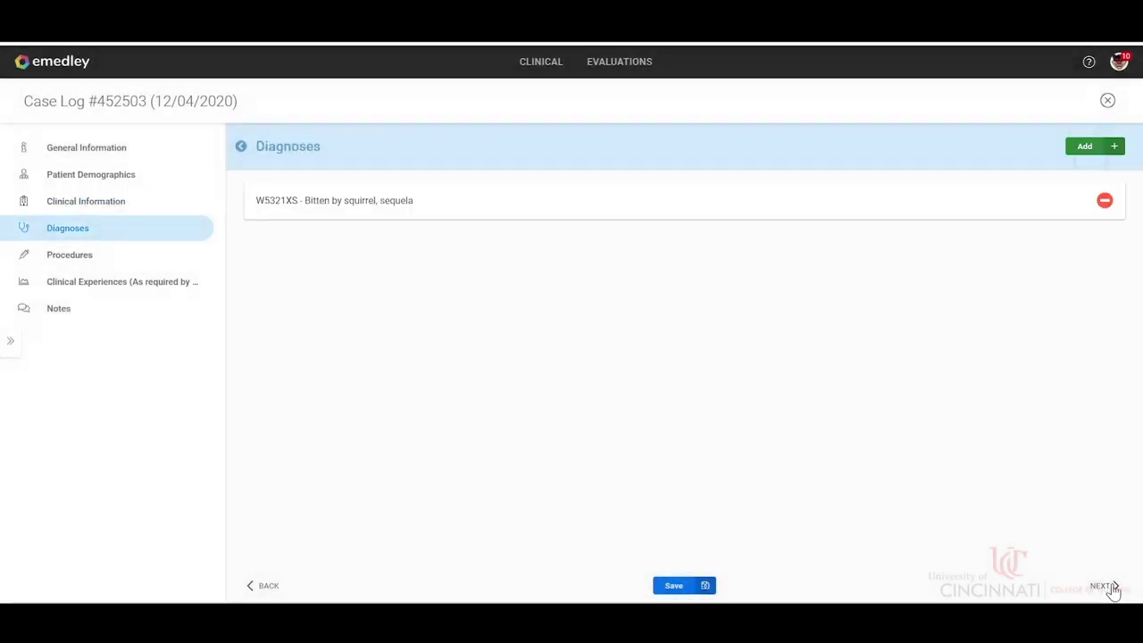
{"action": "left_click", "coordinate": [1106, 587]}
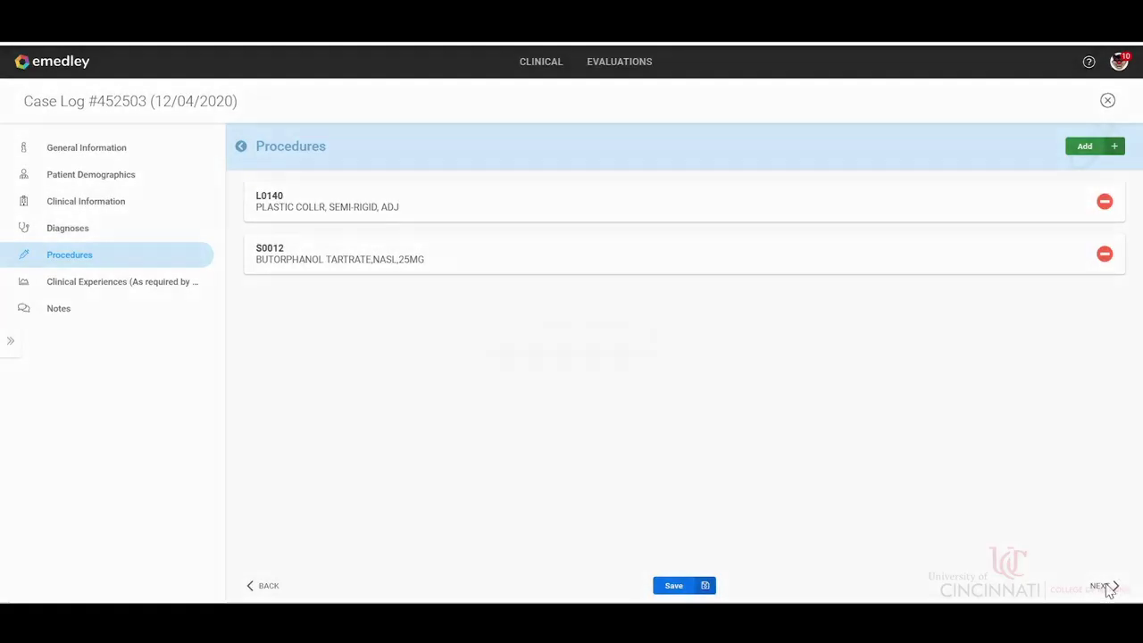
{"action": "left_click", "coordinate": [1107, 587]}
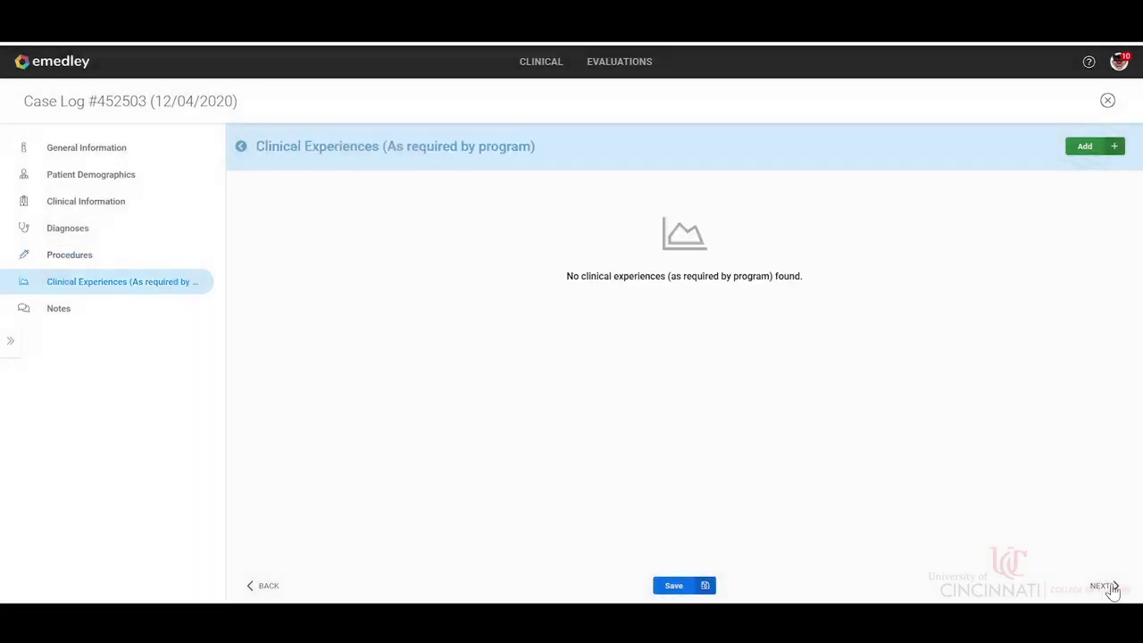
{"action": "left_click", "coordinate": [1107, 587]}
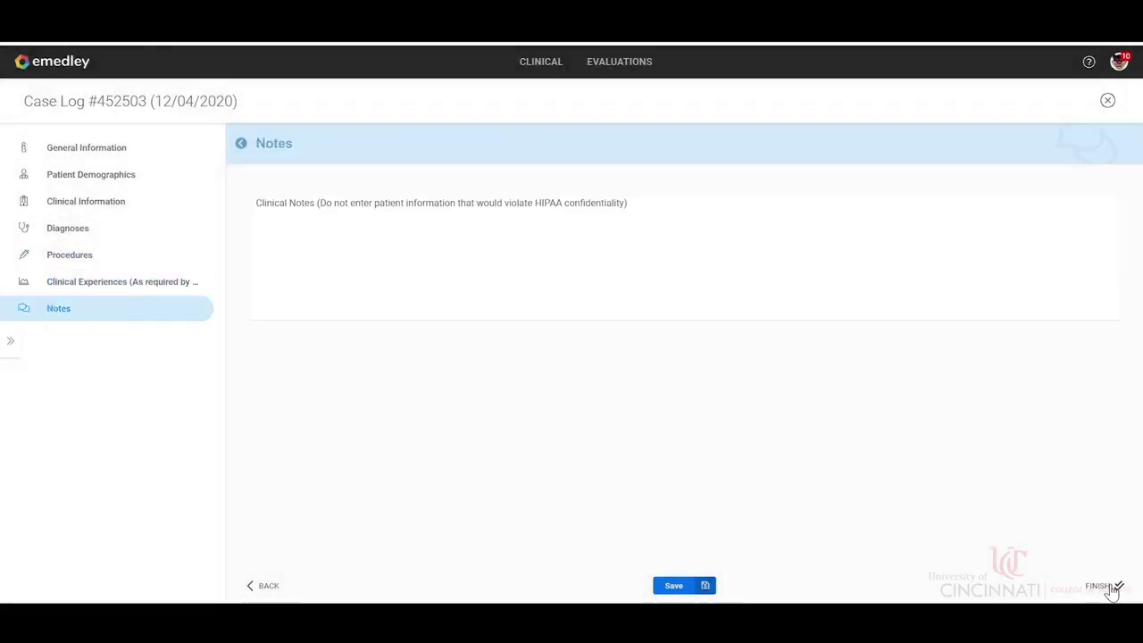
{"action": "left_click", "coordinate": [1112, 590]}
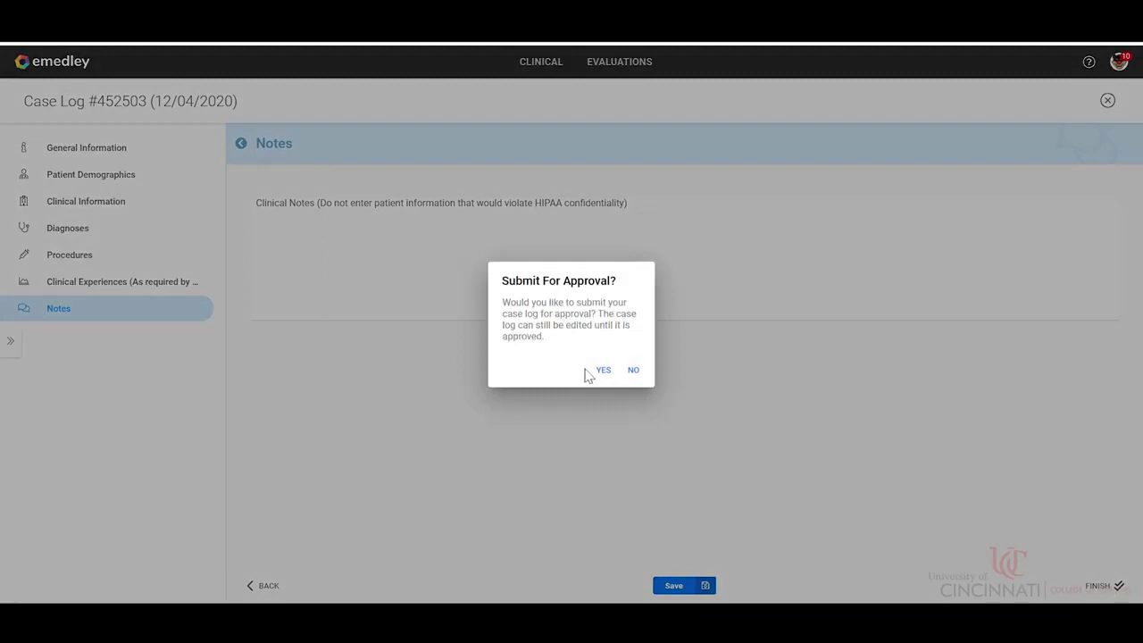
{"action": "left_click", "coordinate": [603, 369]}
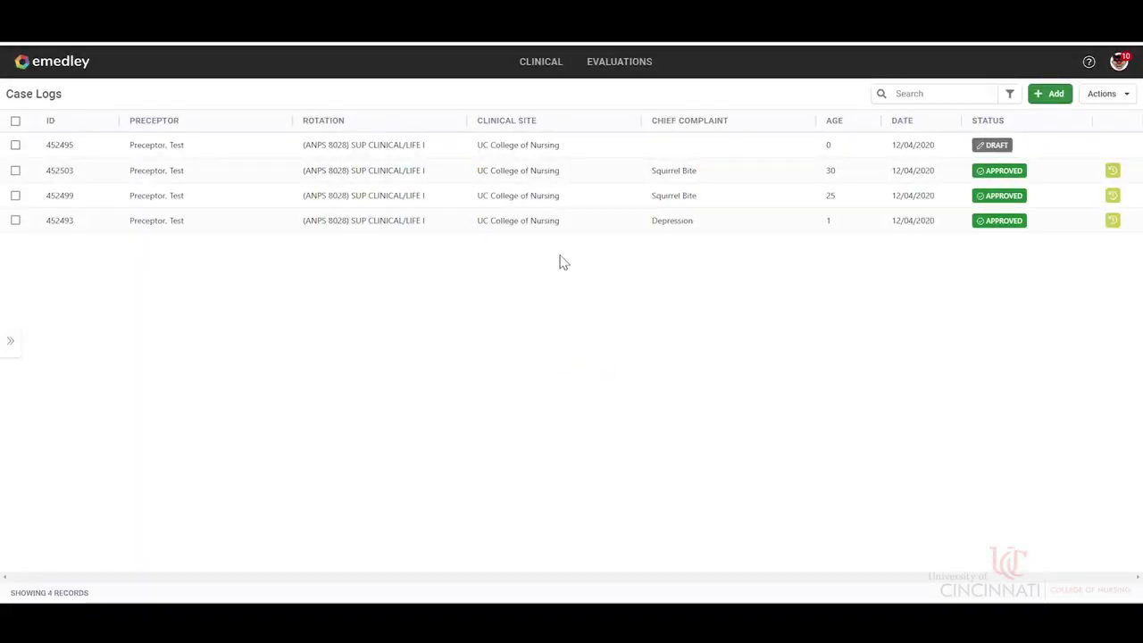
- Leave the Case Logs list of four records and return to the eMedley Welcome page with its announcements
{"action": "left_click", "coordinate": [81, 69]}
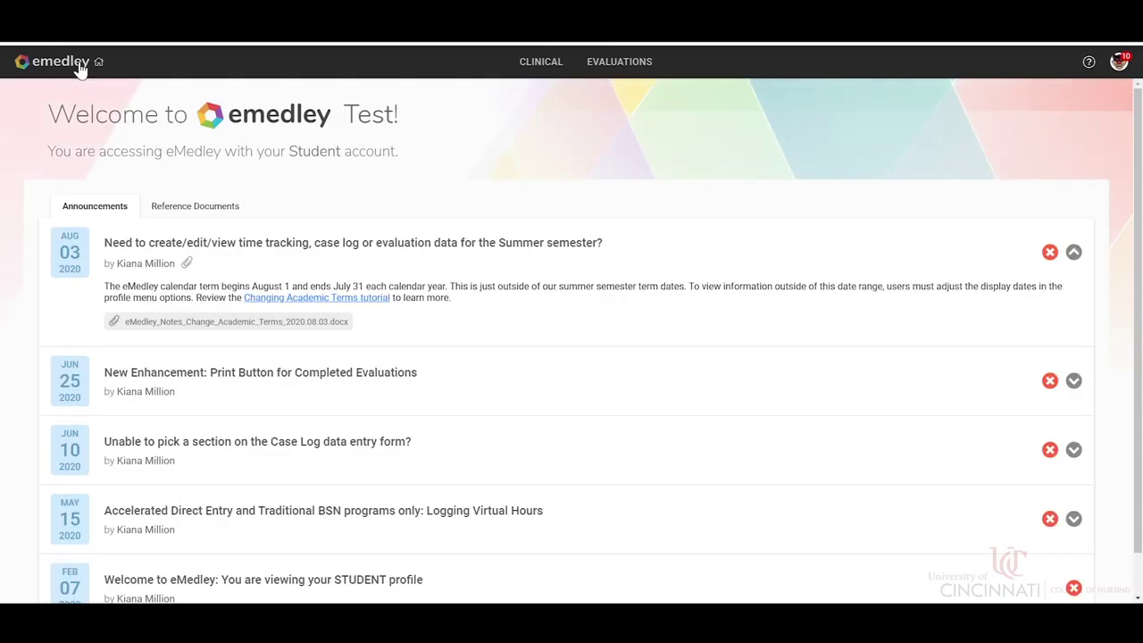